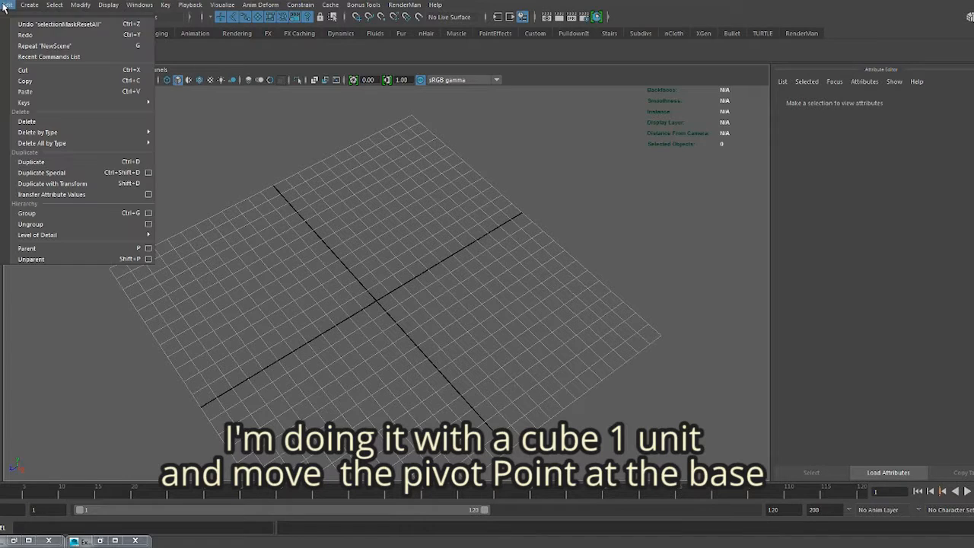
- Create a polygon cube and snap its pivot point to the base so it sits on the grid
mouse_move(29, 4)
mouse_move(133, 46)
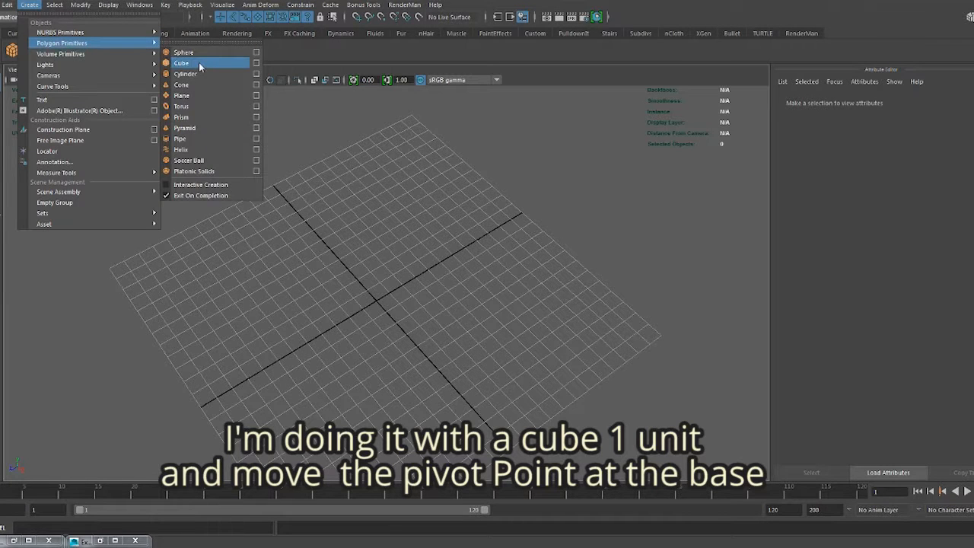
left_click(181, 62)
key("w")
left_click_drag(322, 307, 358, 228, "alt")
scroll(358, 252, "up", 3)
key("d")
mouse_move(378, 310)
left_mouse_down()
mouse_move(377, 323)
mouse_move(376, 309)
left_mouse_up()
key("x")
left_click_drag(279, 284, 322, 312, "alt")
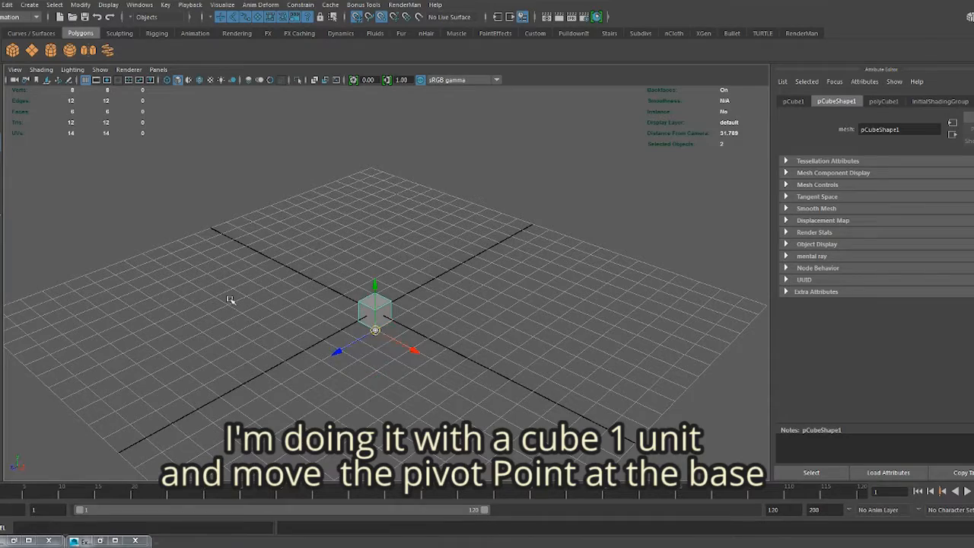
- Move the cube near the grid corner on the negative X, positive Z side and show the Channel Box
left_click_drag(142, 300, 378, 280, "alt")
middle_click(187, 286)
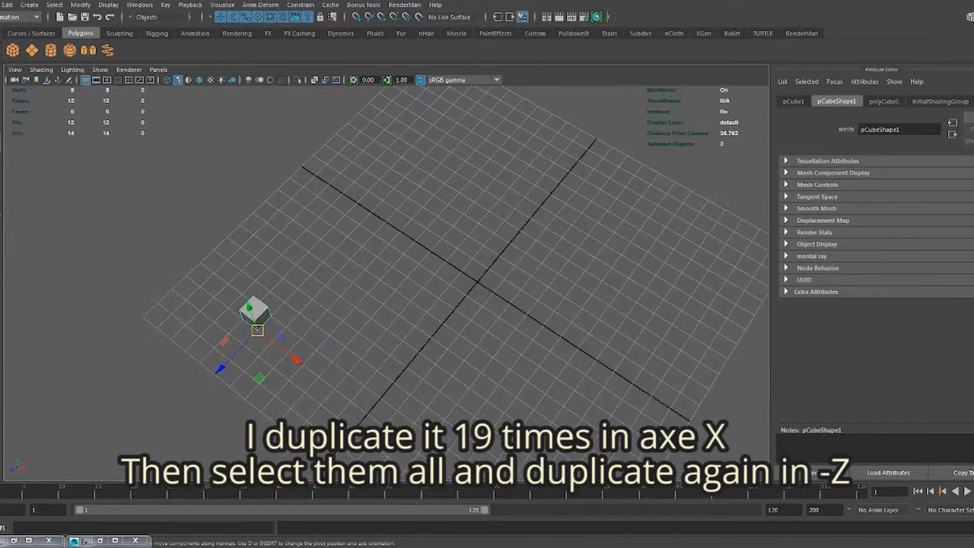
key("ctrl+a")
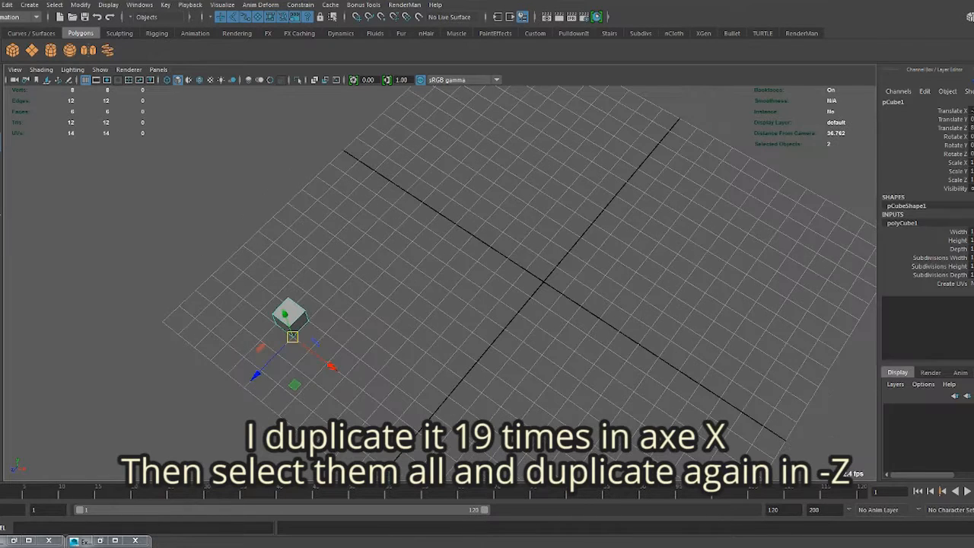
- Duplicate the cube with Duplicate Special, using 19 copies and a translate of 1 in X
left_click(8, 5)
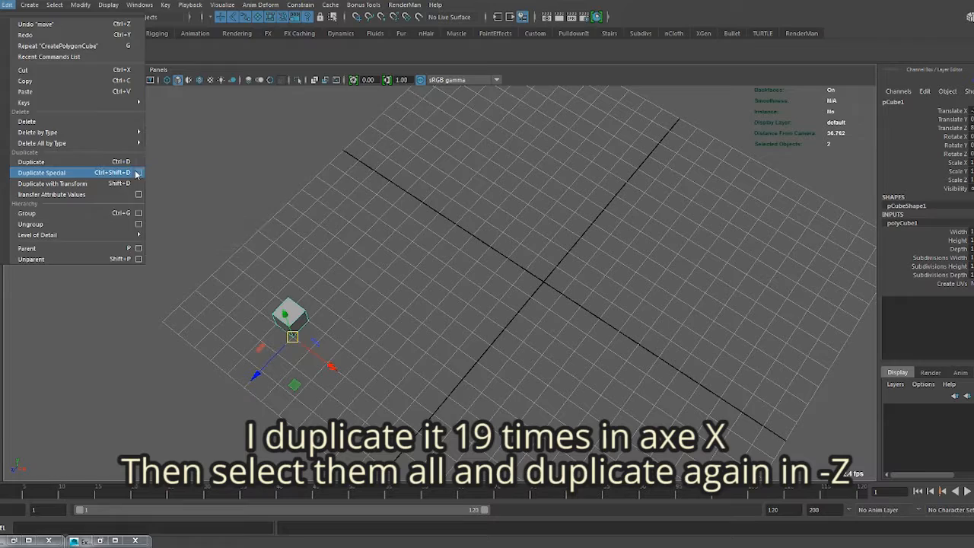
left_click(139, 172)
double_click(301, 164)
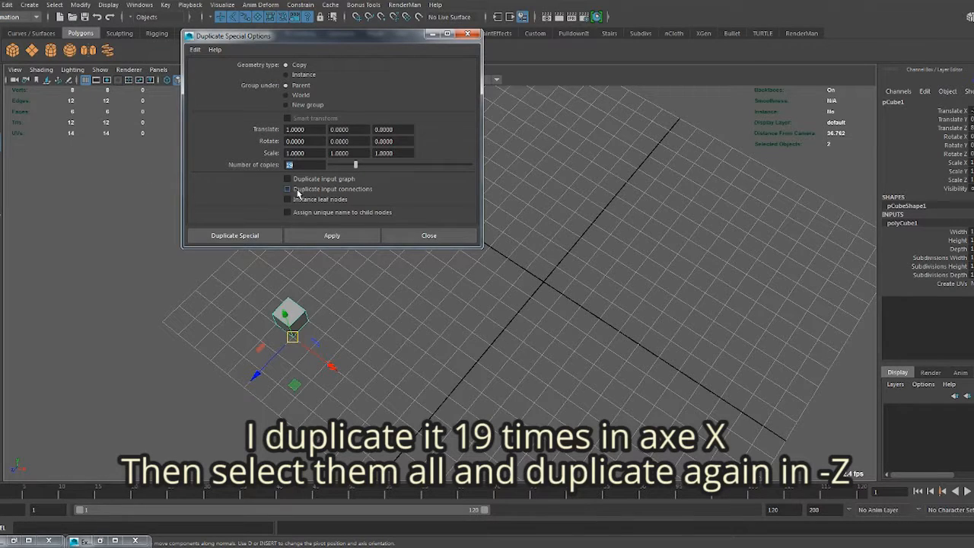
left_click_drag(295, 337, 490, 414, "alt")
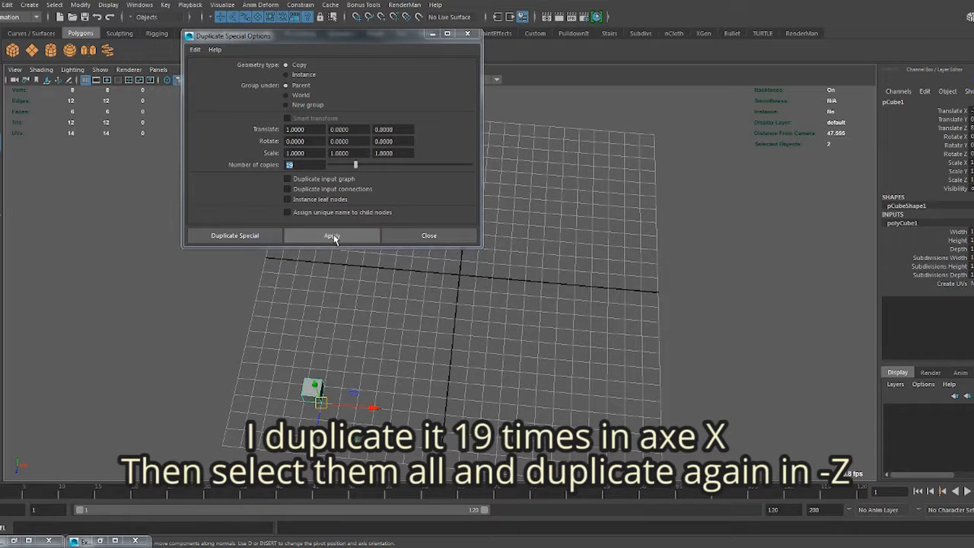
key("ctrl+shift+d")
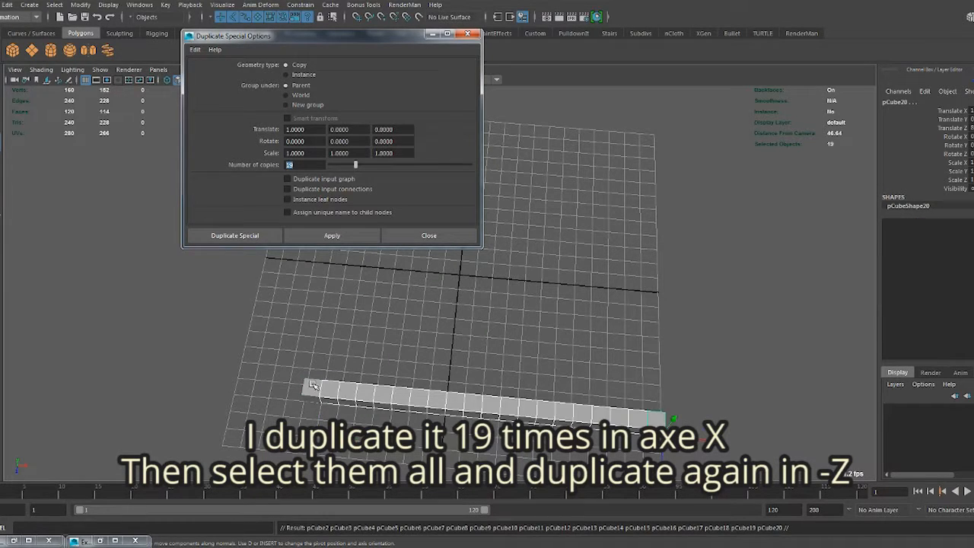
- Select the whole row of cubes and duplicate it with 19 copies, translate 0 in X and -1 in Z
left_click(312, 387, "shift")
left_click_drag(312, 387, 303, 334, "alt")
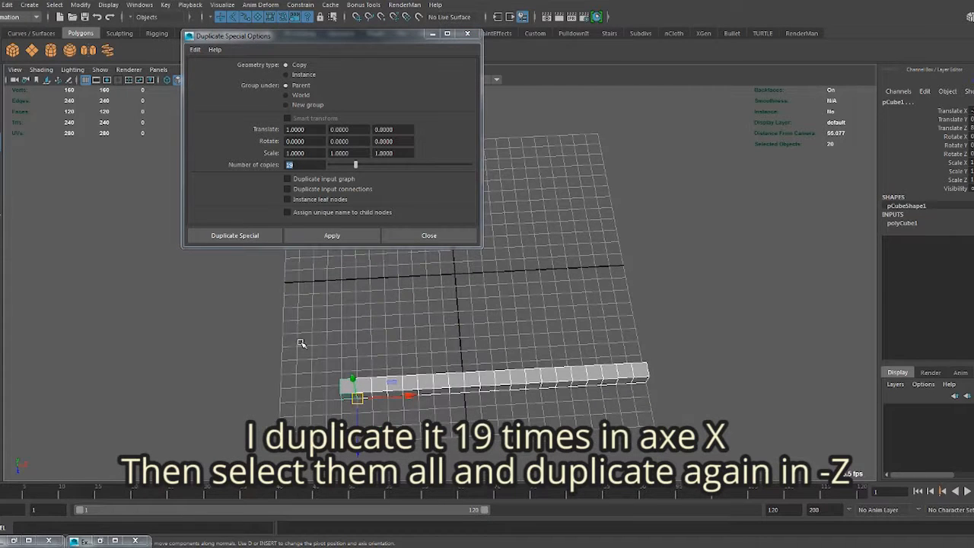
left_click(324, 352)
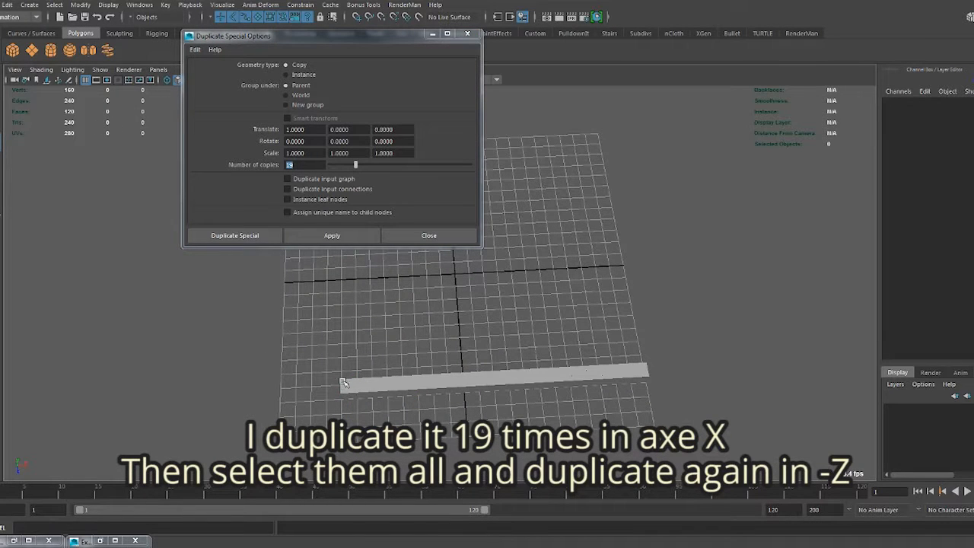
left_click_drag(327, 345, 737, 435)
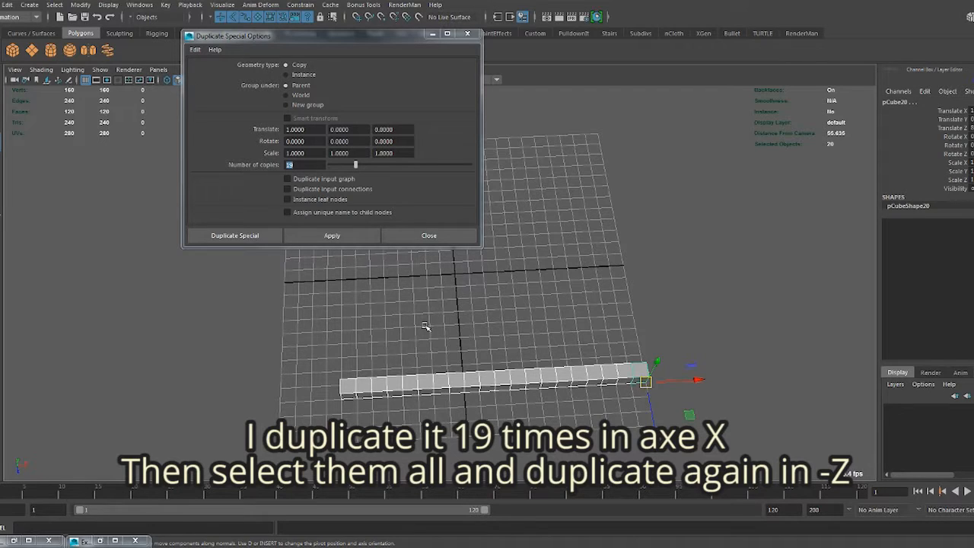
left_click(384, 129)
type("-1")
left_click_drag(304, 129, 248, 133)
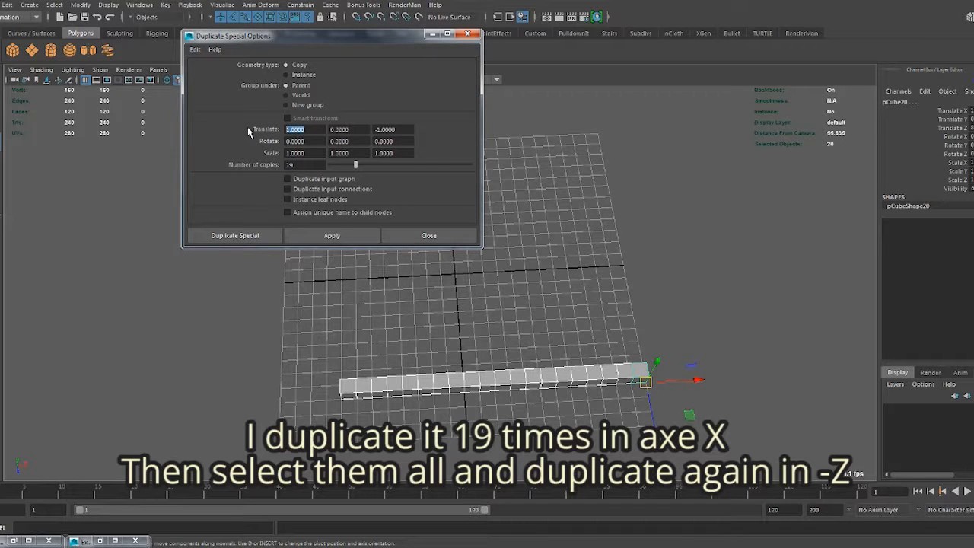
type("0")
key("Return")
left_click(329, 236)
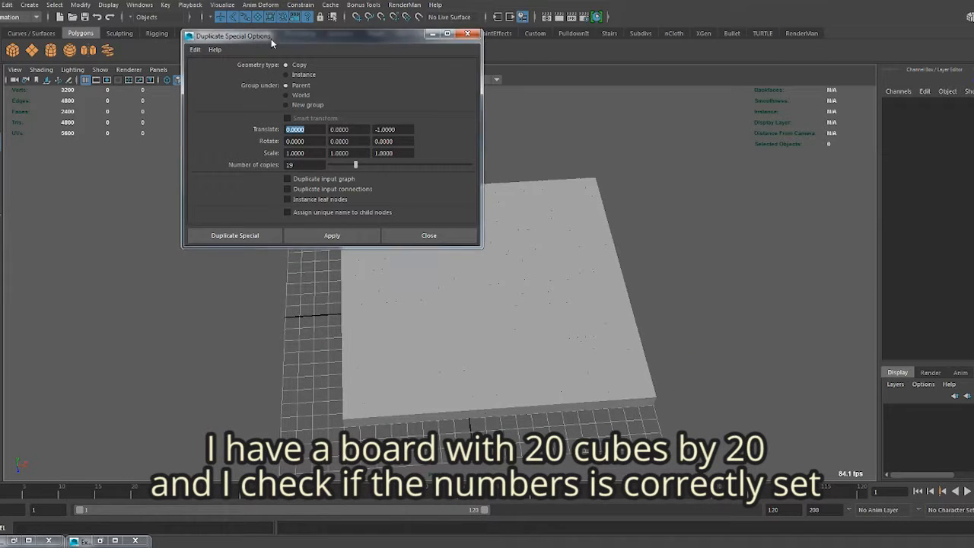
- Display the wireframe on the shaded cubes, with the Duplicate Special options moved clear of the board
mouse_move(271, 39)
left_mouse_down()
mouse_move(73, 96)
mouse_move(70, 142)
left_mouse_up()
left_click(200, 80)
left_click_drag(196, 143, 225, 136)
left_click_drag(507, 367, 481, 346, "alt")
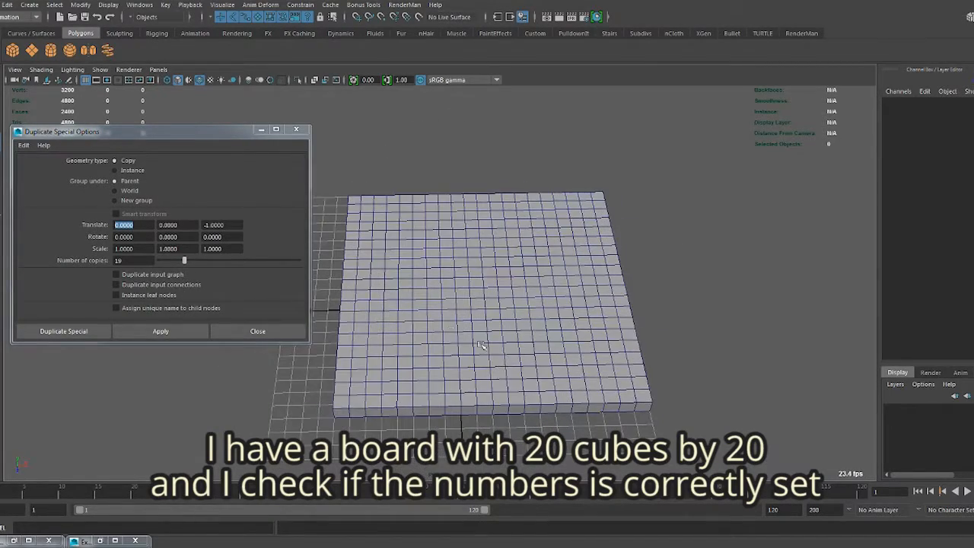
- Check the individual cubes along the board's front edge, close the Duplicate Special options and clear the selection
left_click(355, 409)
left_click(360, 404)
left_click(376, 402)
left_click(389, 402)
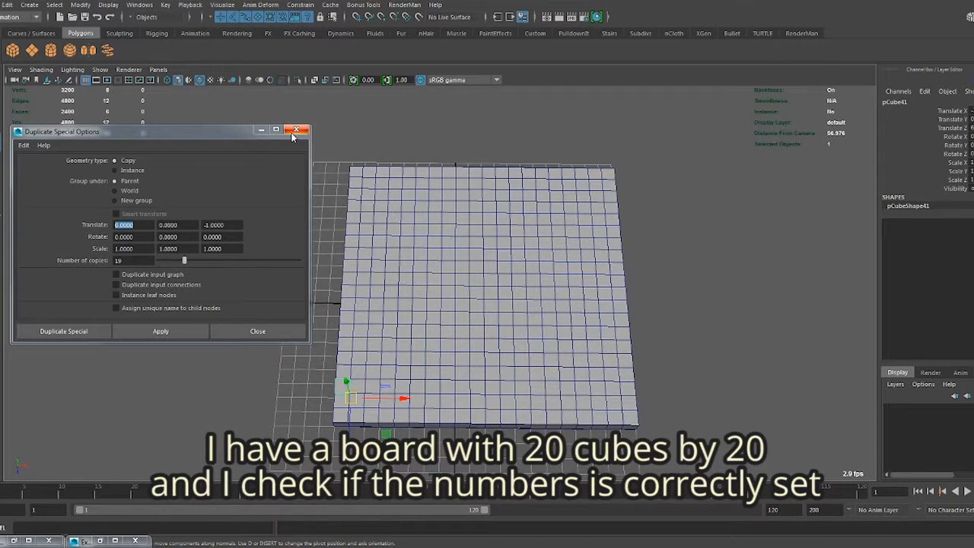
left_click(296, 129)
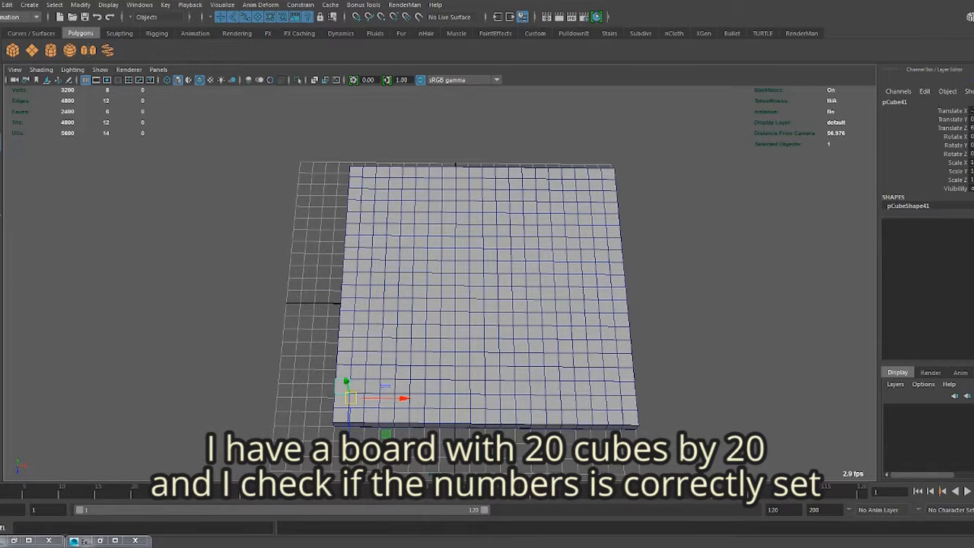
left_click(186, 209)
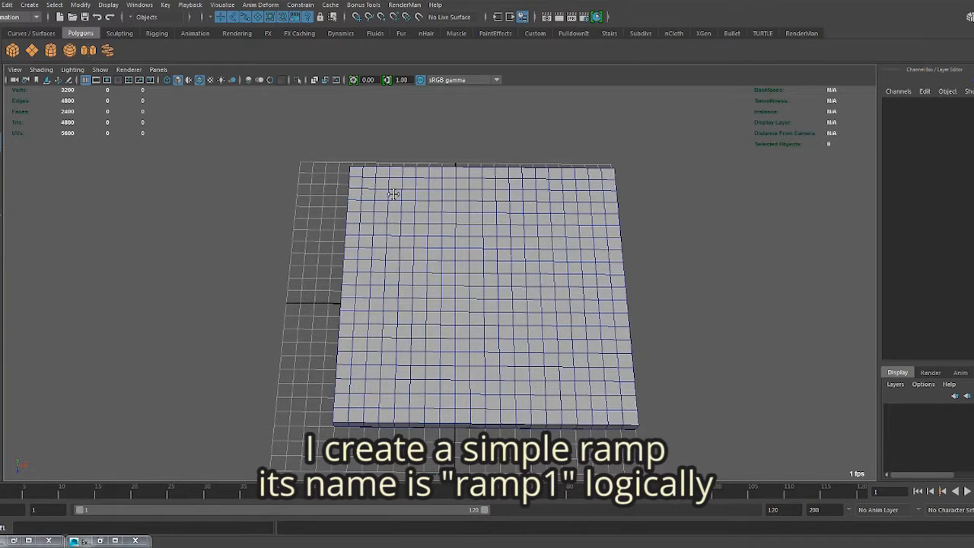
- Open the Hypershade and create a Ramp texture
left_click(597, 16)
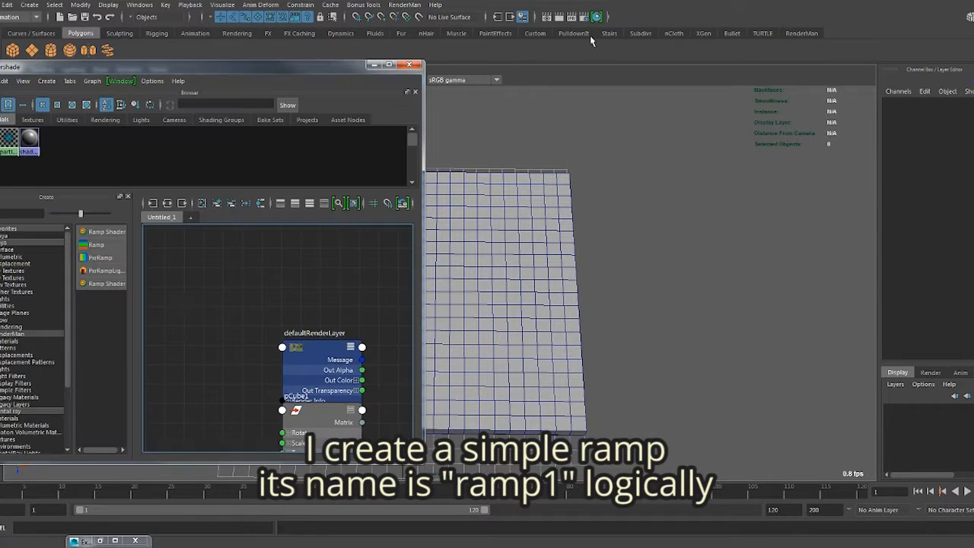
left_click_drag(305, 68, 377, 67)
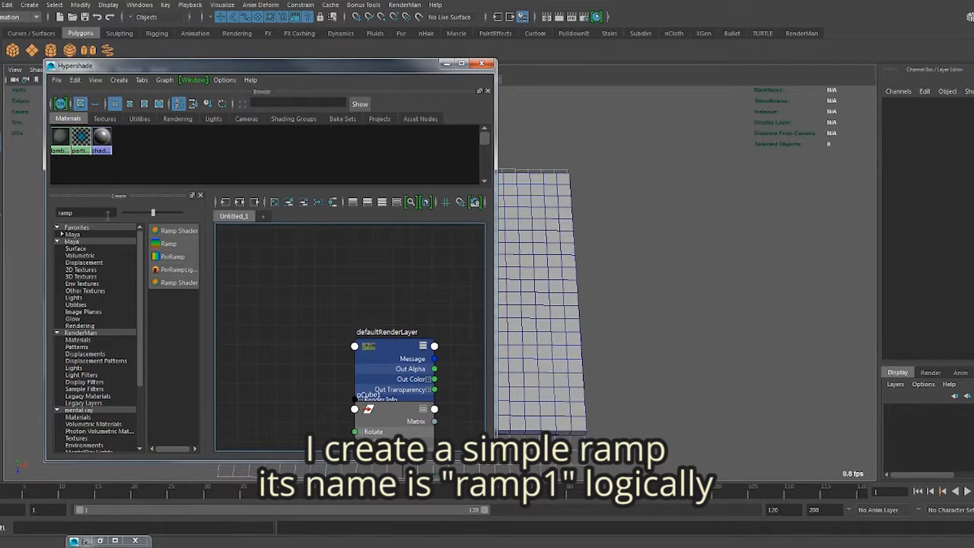
left_click(162, 244)
- Add the ramp1 texture to the Hypershade work area and frame it
scroll(378, 322, "down", 2)
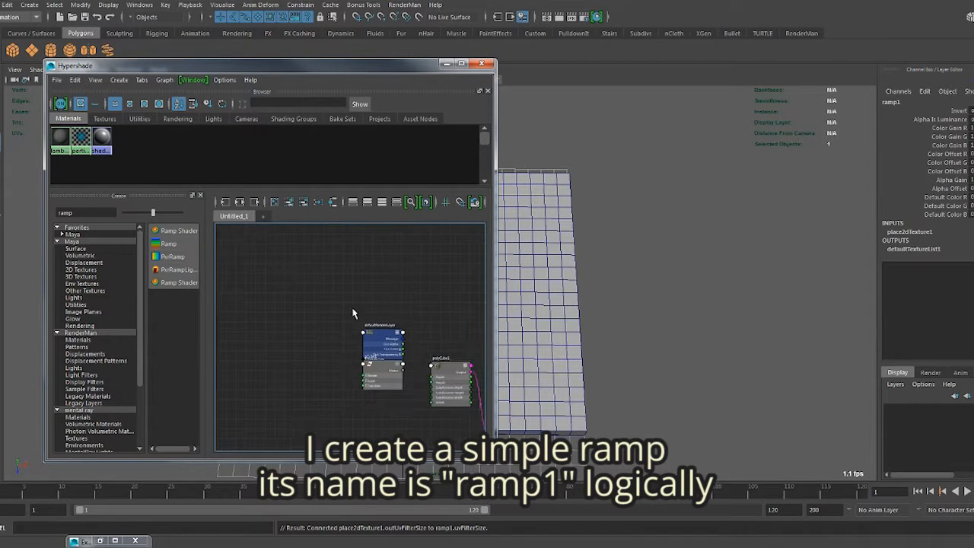
middle_click_drag(409, 349, 319, 271, "alt")
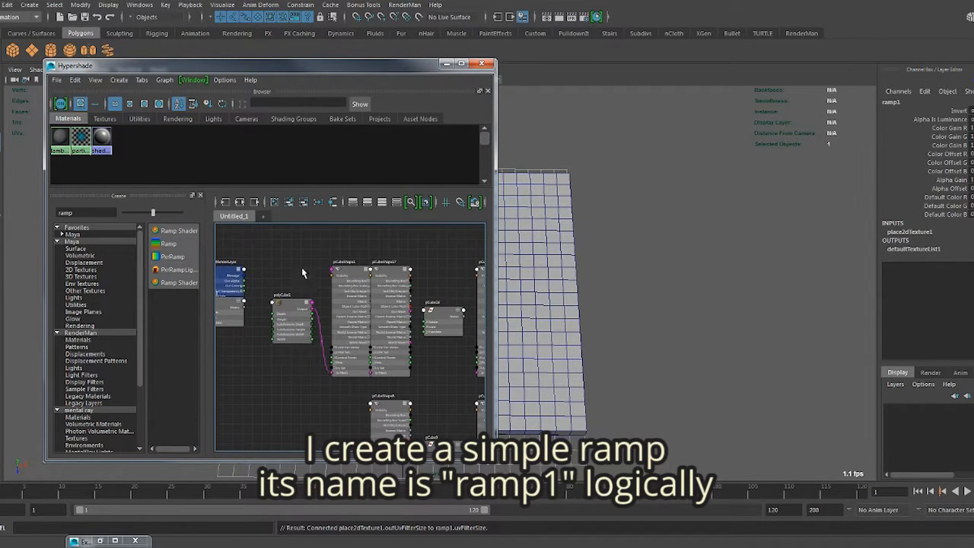
left_click(105, 120)
middle_click_drag(83, 143, 291, 258)
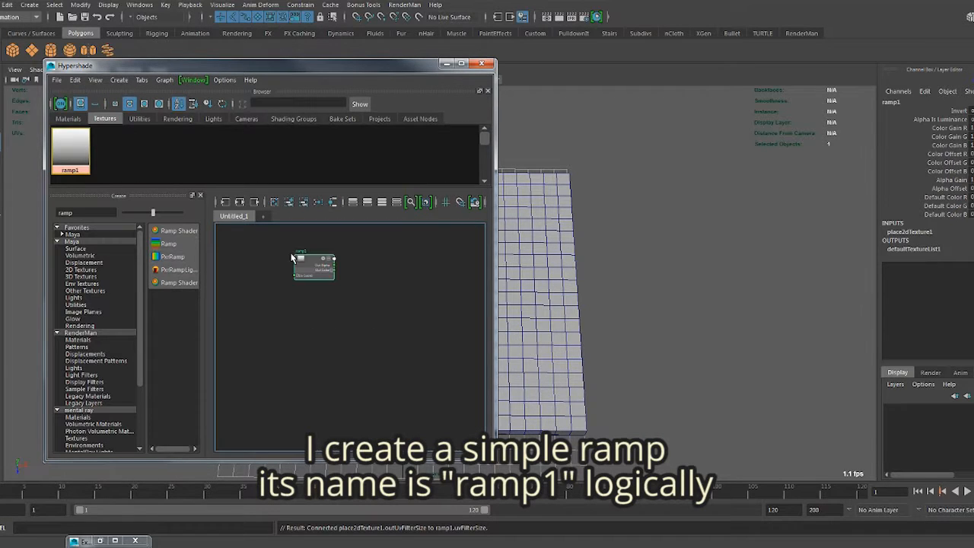
key("f")
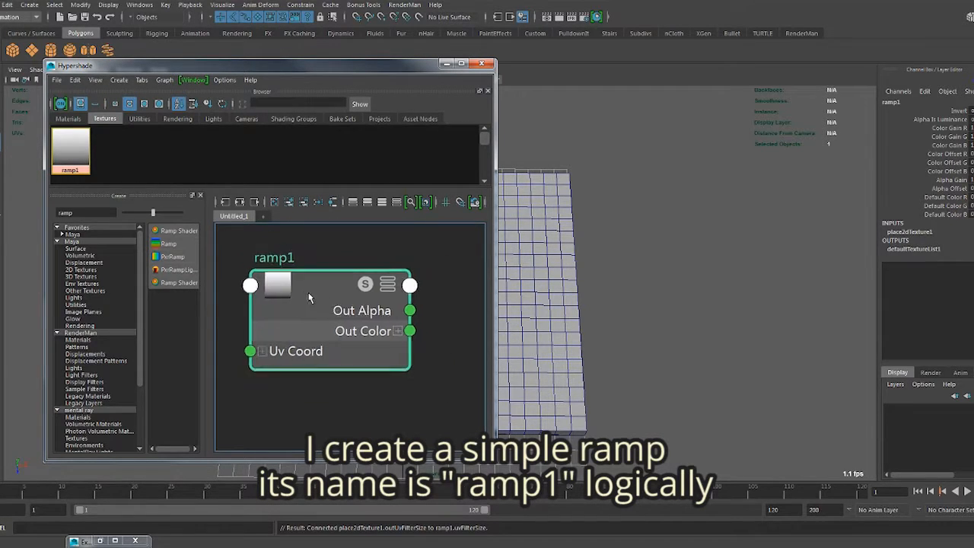
- Narrow the Hypershade window and move it clear of the cube board, keeping the ramp1 node in view
scroll(355, 290, "down", 4)
left_click_drag(302, 84, 262, 92)
left_click_drag(375, 245, 268, 245)
scroll(137, 301, "up", 3)
middle_click_drag(148, 301, 131, 302, "alt")
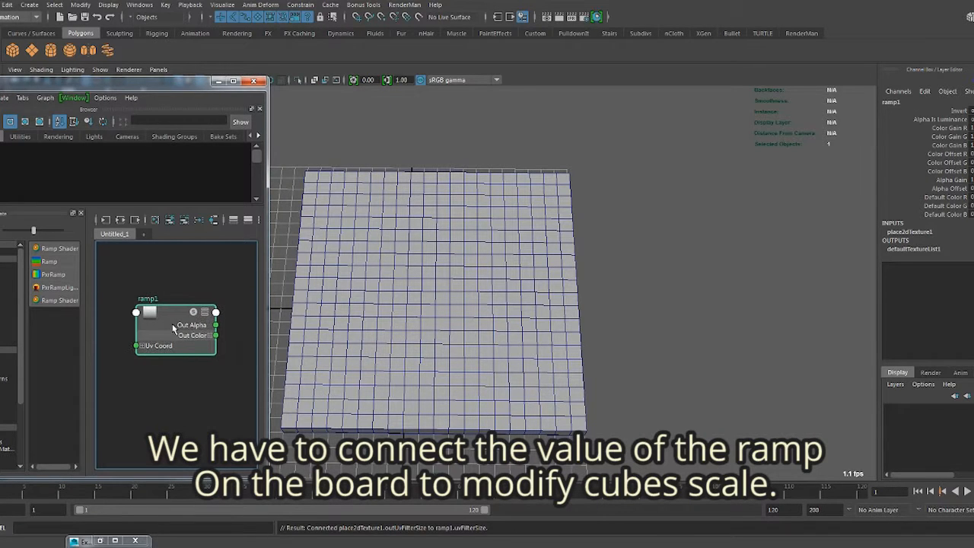
left_click_drag(365, 303, 373, 252, "alt")
left_click_drag(314, 312, 305, 405, "alt")
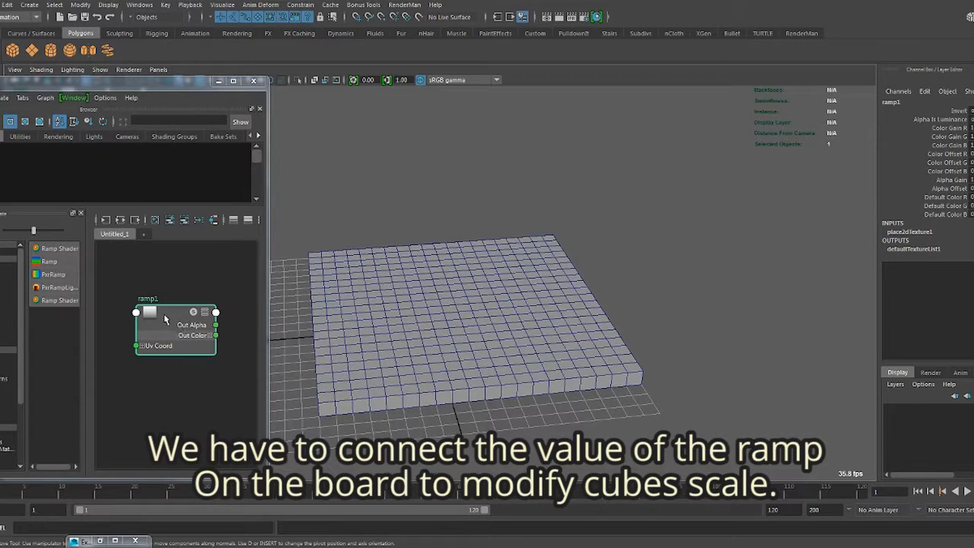
left_click_drag(352, 385, 349, 350, "alt")
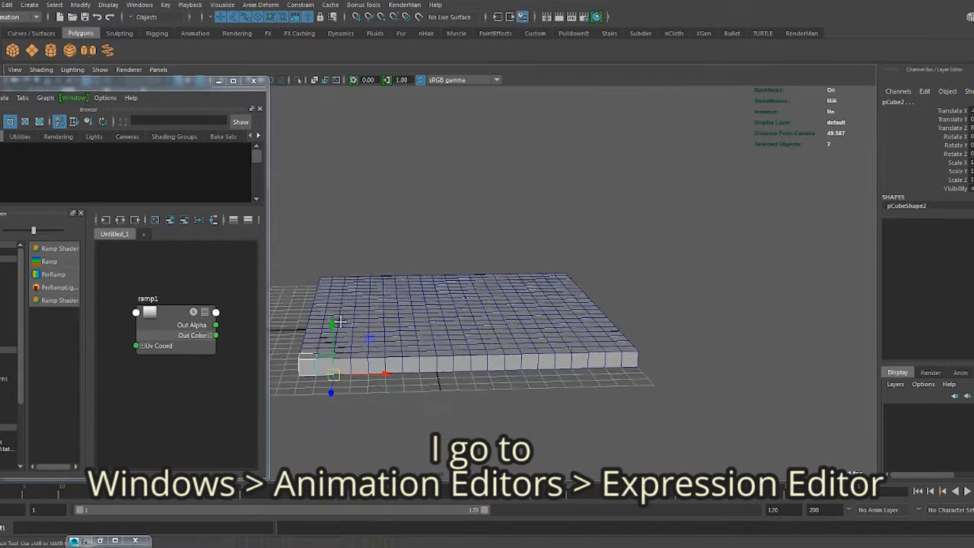
left_click(306, 229)
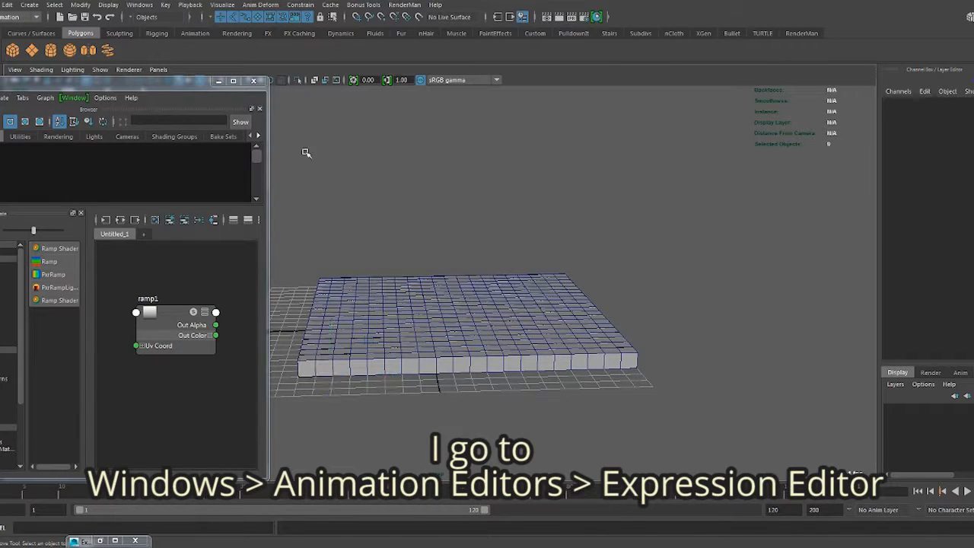
- Open the Expression Editor and name the new expression heightScale
left_click(141, 5)
mouse_move(157, 33)
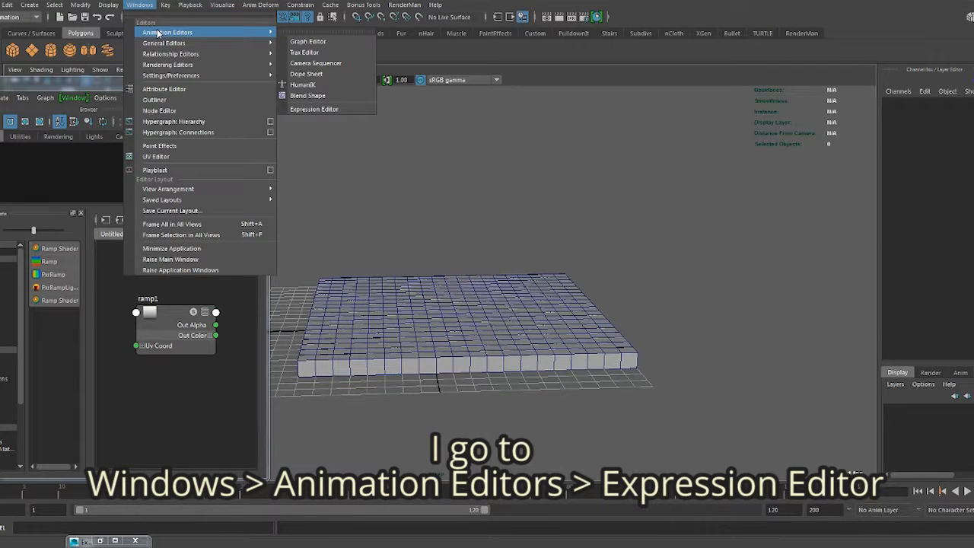
left_click(313, 109)
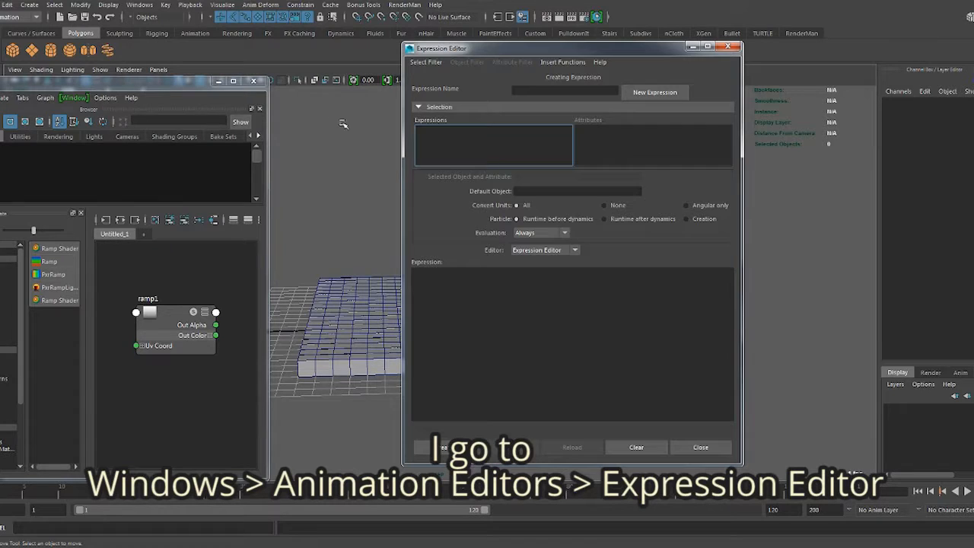
left_click(427, 62)
left_click(441, 74)
left_click(524, 91)
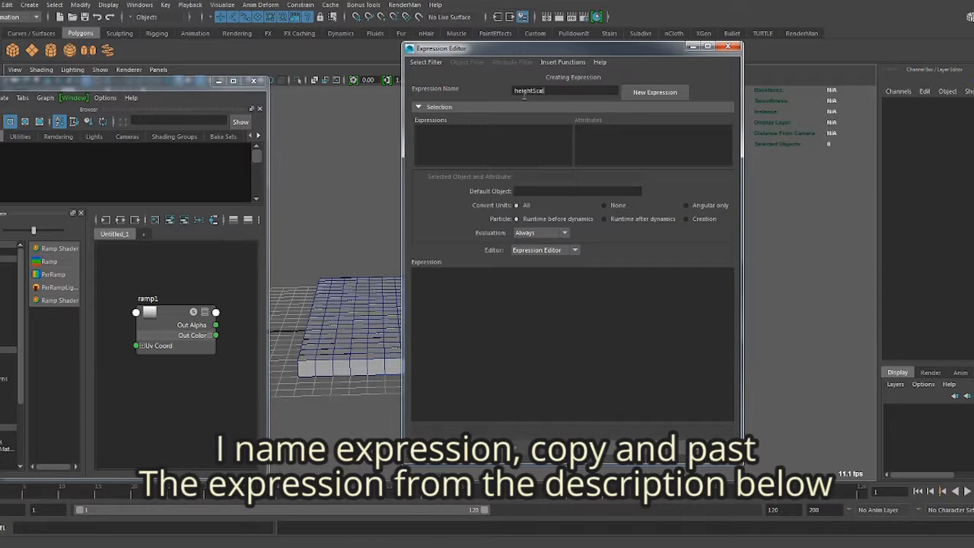
- Paste the expression template that samples the texture with colorAtPoint and sets each object's scaleY by row and column
left_click(494, 315)
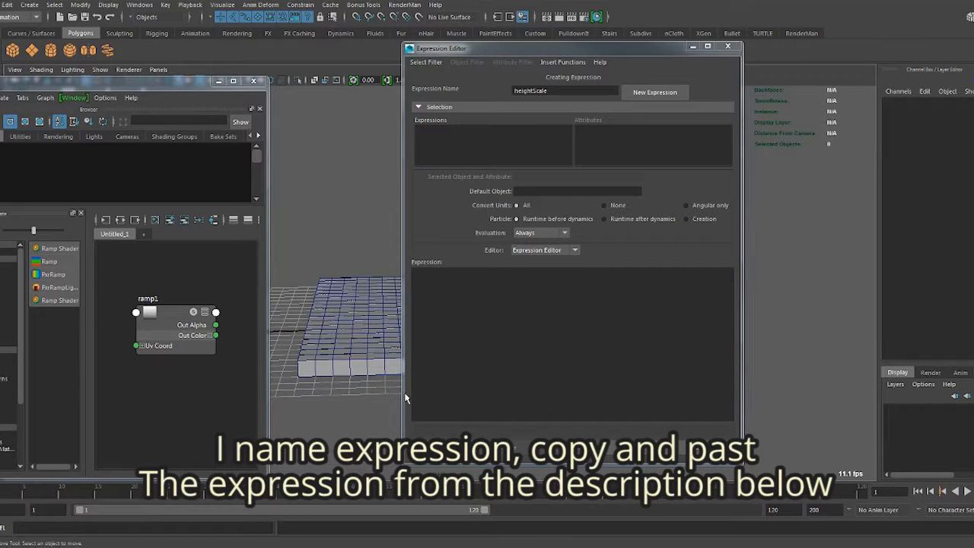
left_click(441, 337)
type("$curGrid = `colorAtPoint -o A -su LINES -sv COLUMNS TEXTURENAME`;  int $numColumns = XXX;  int $numRows = XXX;  for($curRow=1;$curRow <= $numRows;$curRow++){ for ($curColumn=1;$curColumn <= $numColumns;$curColumn++){   int $curNumber = $curColumn+ (($curRow-1)*$numColumns);   setAttr (\"OBJECTNAME\" + $curNumber+ \".scaleY\") $curGrid[$curNumber-1]; } }")
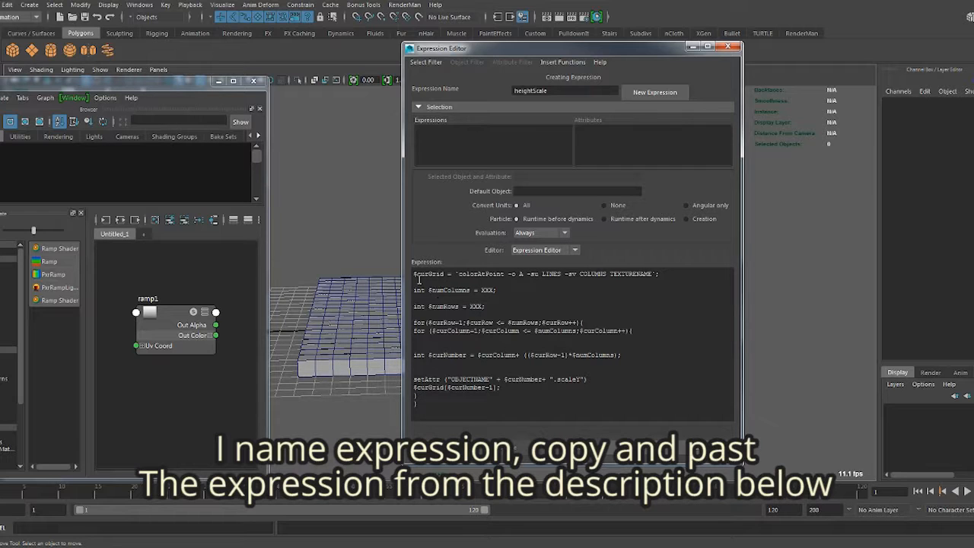
- In the colorAtPoint line, replace LINES and COLUMNS with 20 and TEXTURENAME with ramp1
left_click_drag(415, 274, 563, 276)
left_click(486, 274)
left_click(523, 275)
left_click(527, 286)
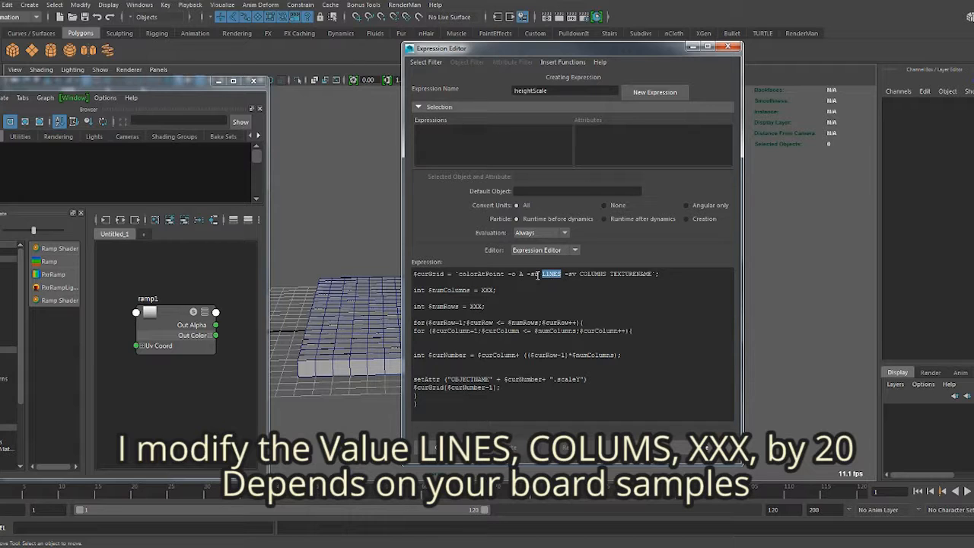
left_click(545, 279)
left_click(551, 286)
left_click_drag(561, 275, 615, 274)
type("20")
type("20")
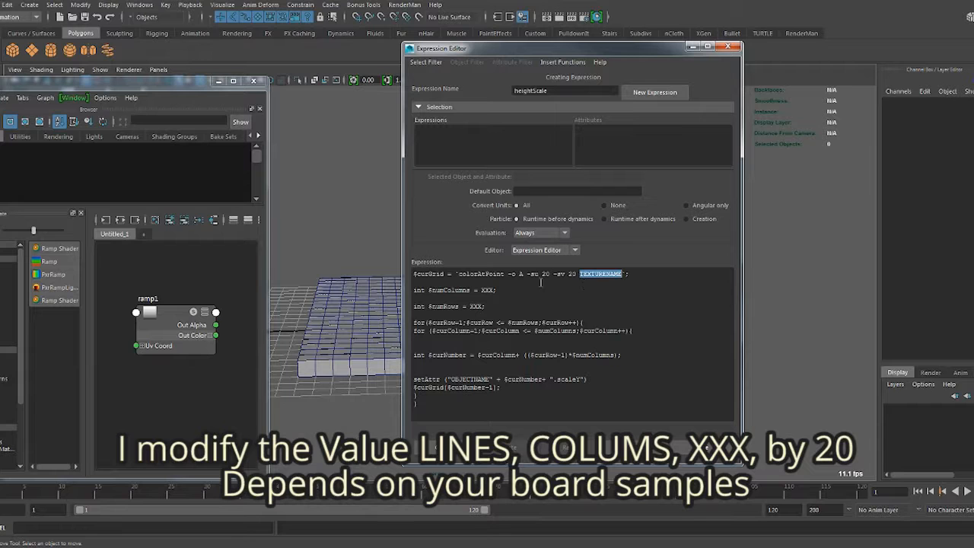
type("ramp1")
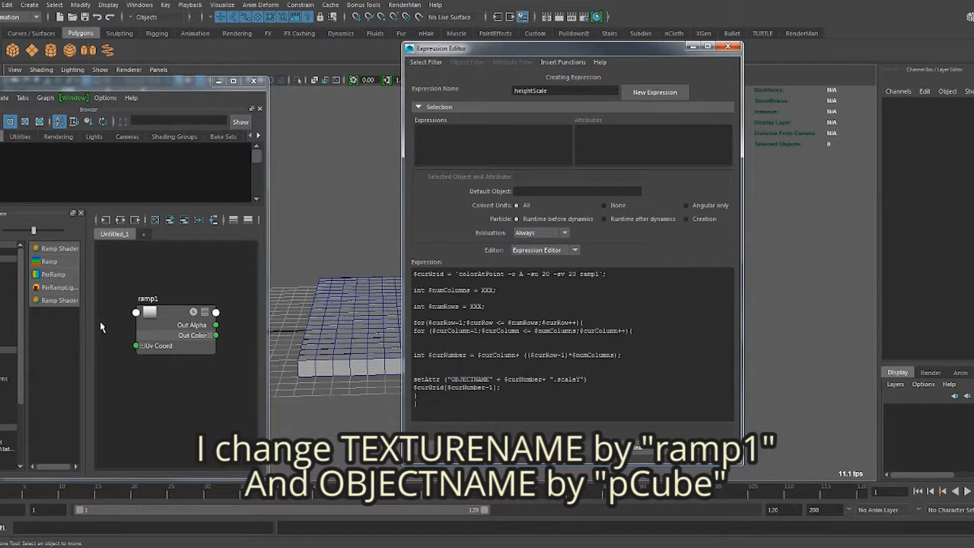
- In the expression, set both $numColumns and $numRows to 20
left_click_drag(496, 290, 483, 290)
type("20")
left_click_drag(486, 306, 466, 307)
type("2")
- Replace OBJECTNAME with pCube in the setAttr line, matching the cubes' base name, and create the heightScale expression
left_click_drag(429, 323, 476, 331)
left_click(501, 371)
left_click_drag(558, 380, 573, 380)
left_click(580, 380)
left_click_drag(452, 379, 488, 380)
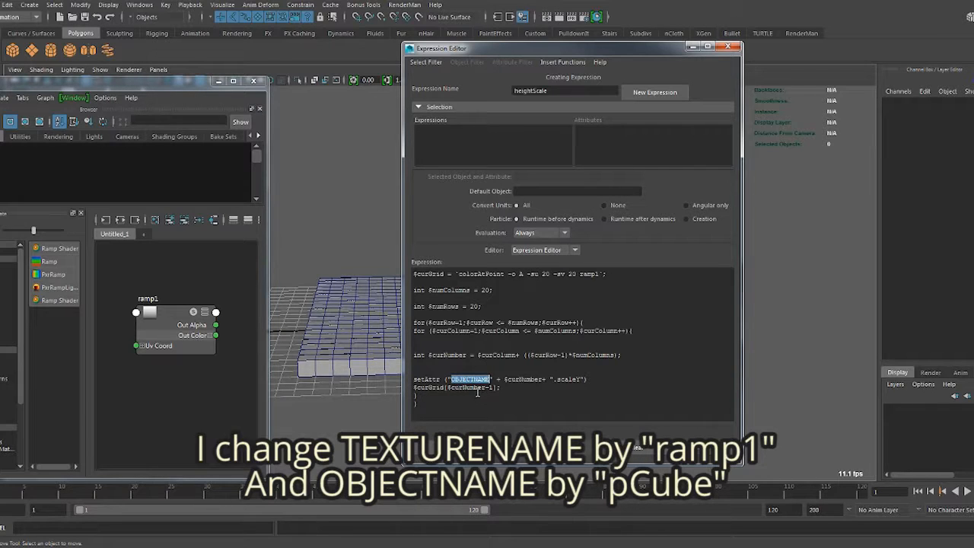
left_click_drag(492, 379, 456, 382)
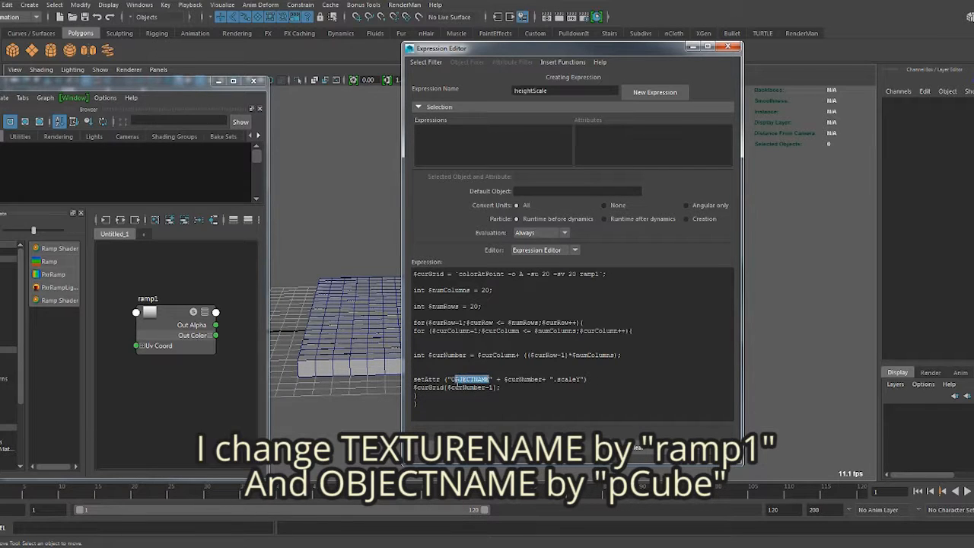
left_click(303, 366)
double_click(901, 105)
left_click_drag(493, 380, 529, 379)
type("pCube")
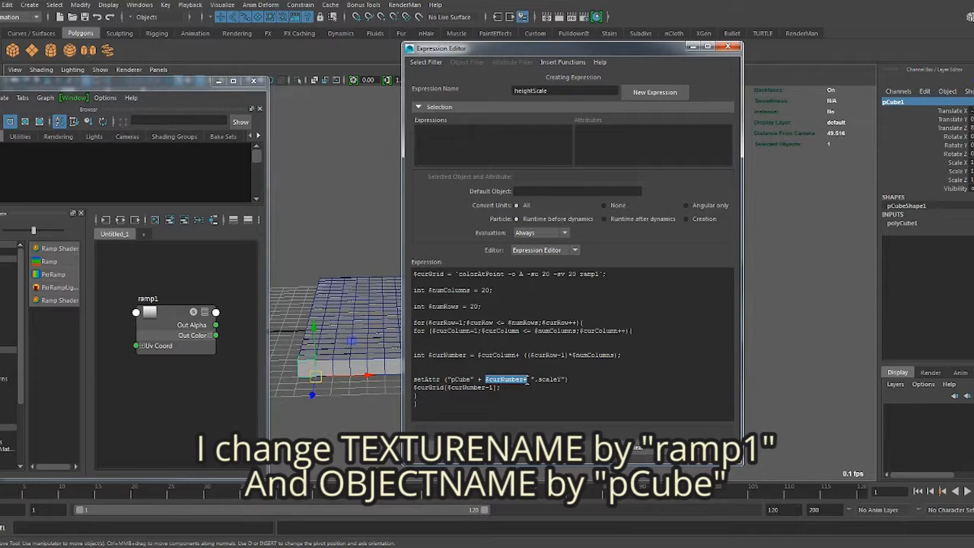
left_click(504, 389)
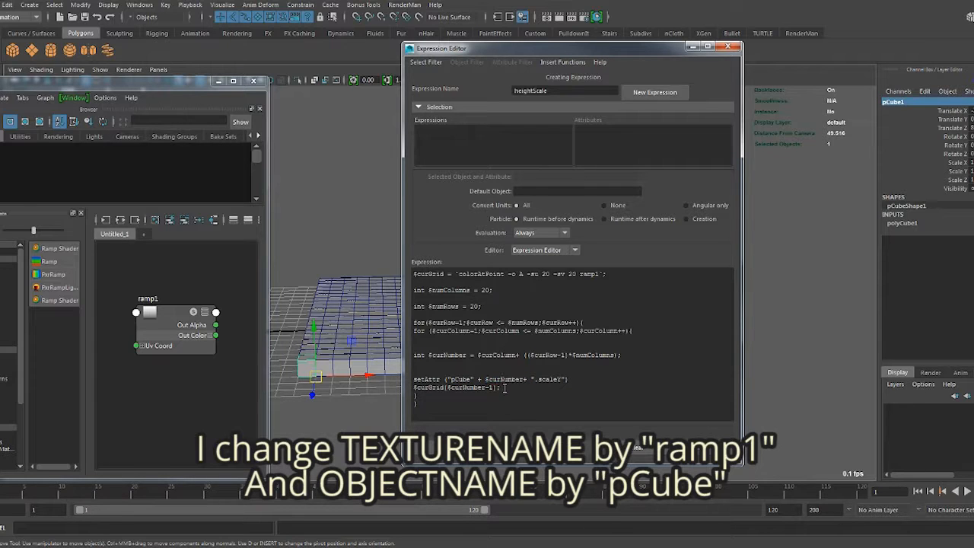
left_click(457, 448)
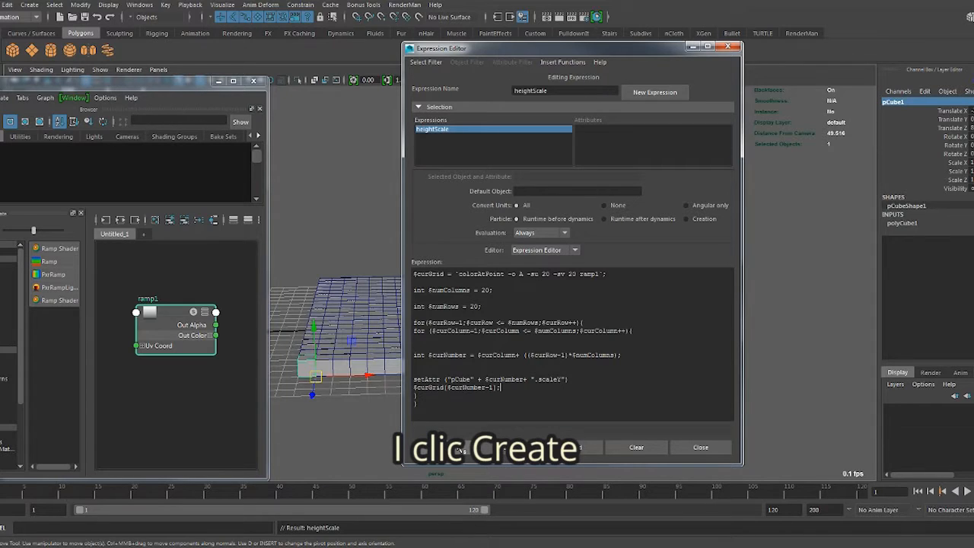
- Minimize the Expression Editor and examine the board's new heights, picking the front-row cubes at the high and low ends
left_click(689, 49)
left_click_drag(495, 252, 308, 335, "alt")
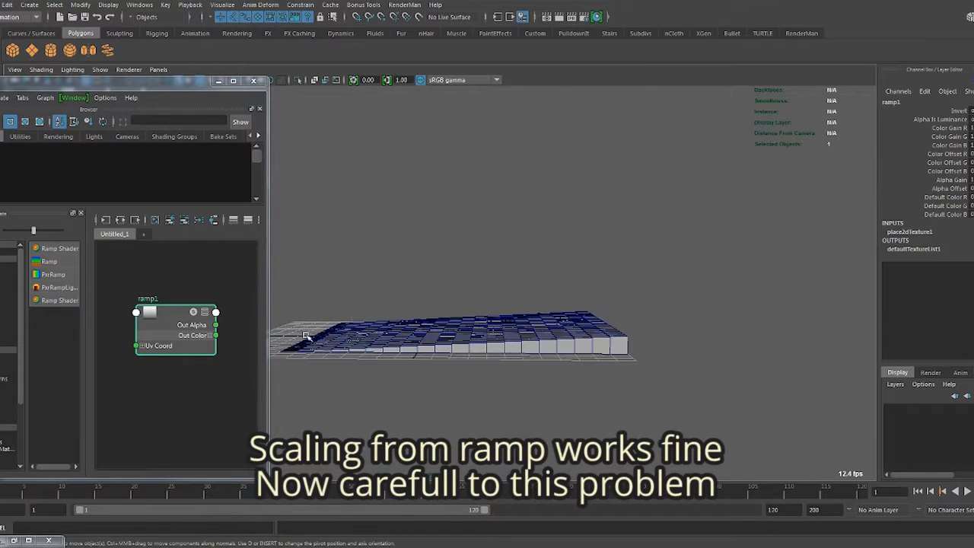
mouse_move(570, 333)
left_mouse_down("alt")
mouse_move(547, 330)
mouse_move(564, 339)
left_mouse_up("alt")
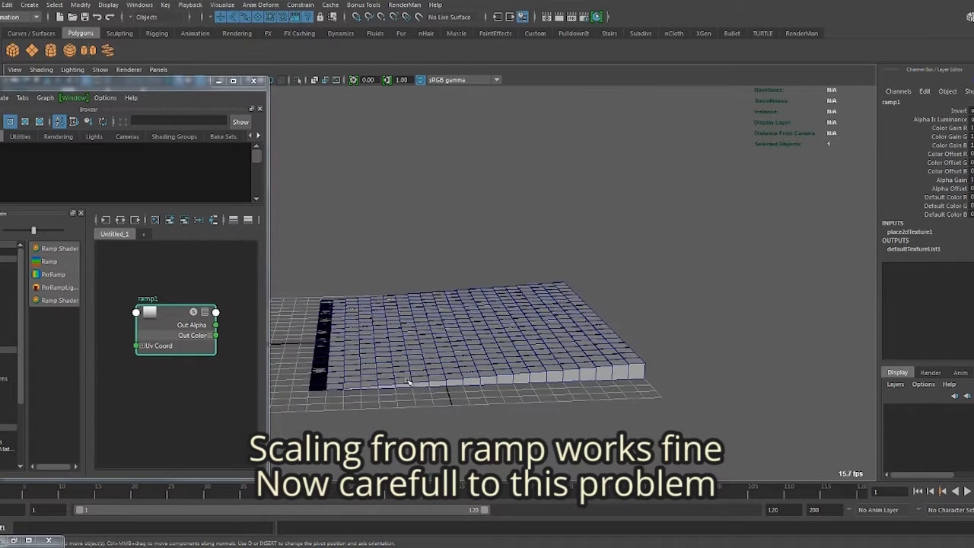
left_click(636, 364)
left_click(315, 383)
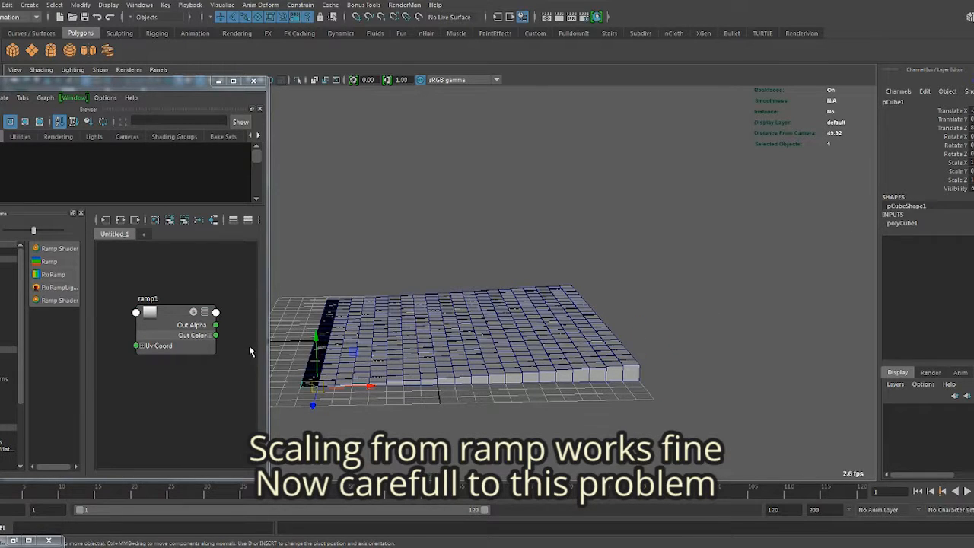
- Restore the Expression Editor, change the object name to pCube_ in the setAttr line, and play the timeline to test the altered expression
left_click(14, 540)
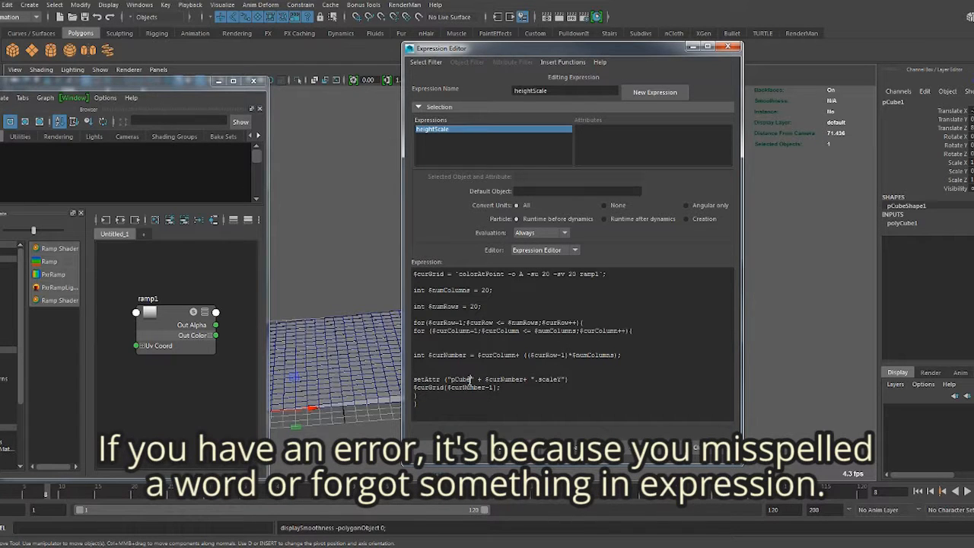
type("_")
middle_click_drag(357, 313, 382, 299, "alt")
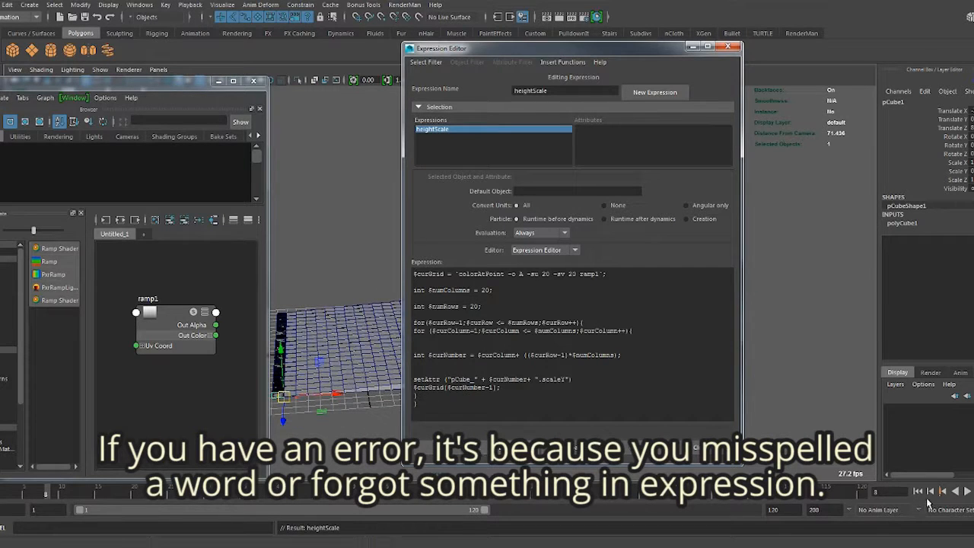
left_click(968, 492)
left_click(968, 492)
left_click(967, 491)
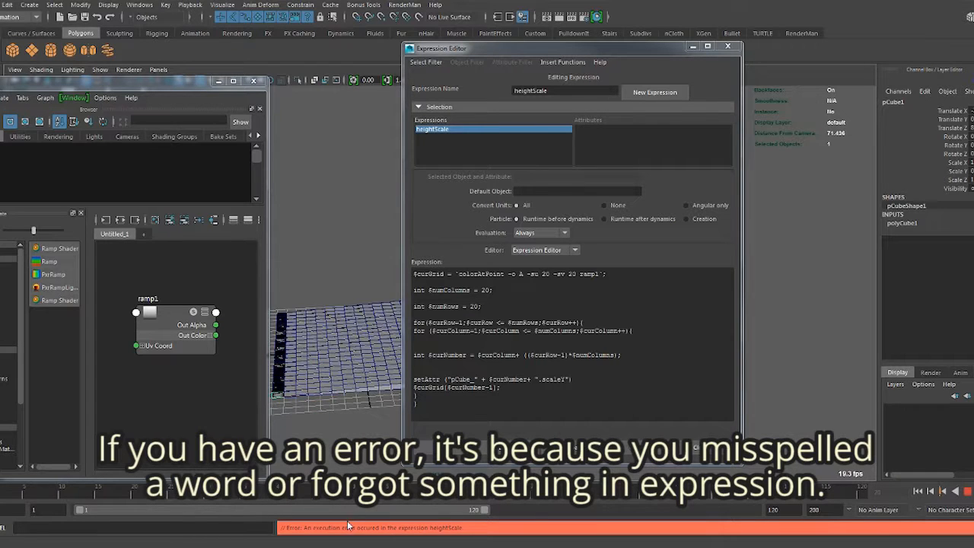
left_click(968, 492)
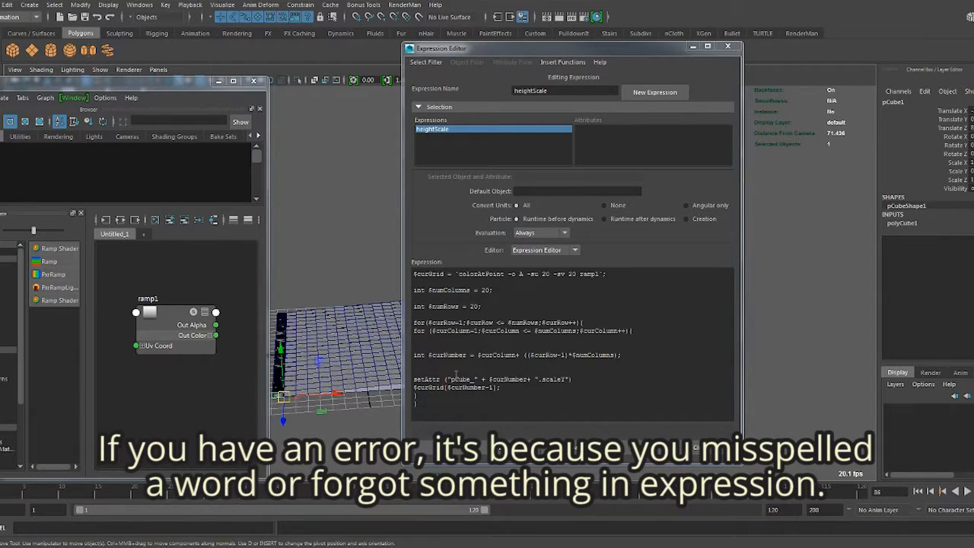
- Move the Expression Editor clear of the cube board, examine the cubes from several angles, and close the editor
left_click_drag(318, 363, 335, 388, "alt")
left_click_drag(489, 51, 679, 69)
middle_click_drag(383, 246, 423, 241, "alt")
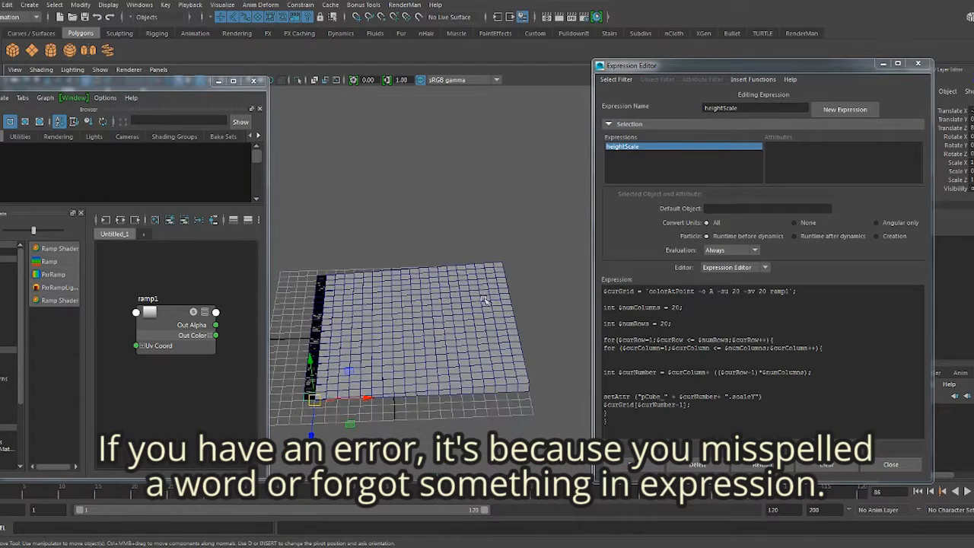
middle_click_drag(504, 295, 518, 293, "alt")
scroll(518, 293, "up", 2)
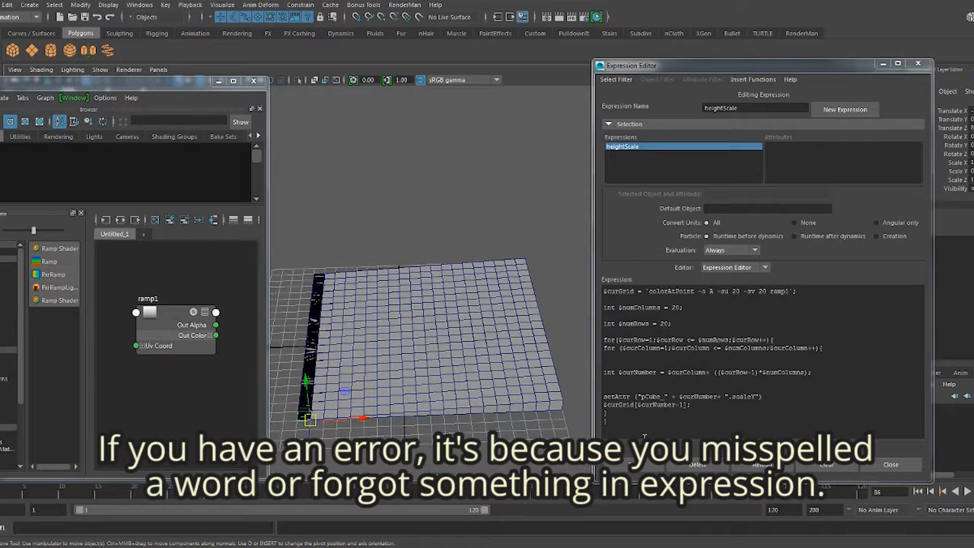
left_click_drag(460, 377, 454, 360, "alt")
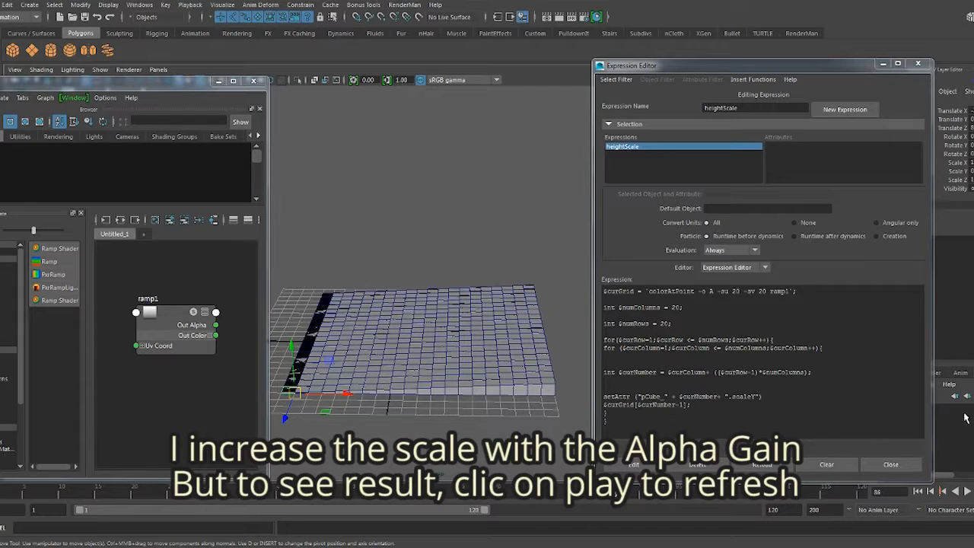
left_click(891, 464)
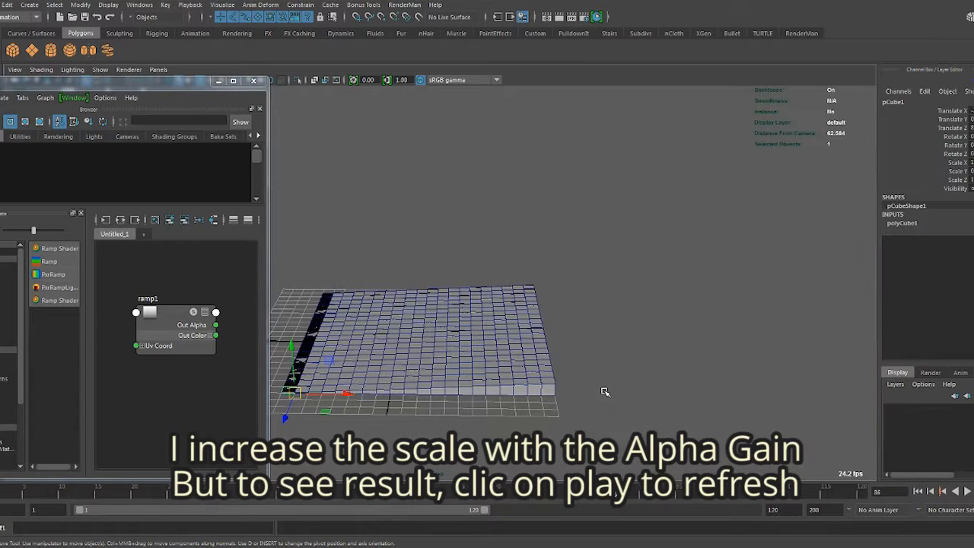
- Open ramp1's attributes, set its Alpha Gain to 20, and briefly play the timeline to refresh the cubes
left_click(164, 317)
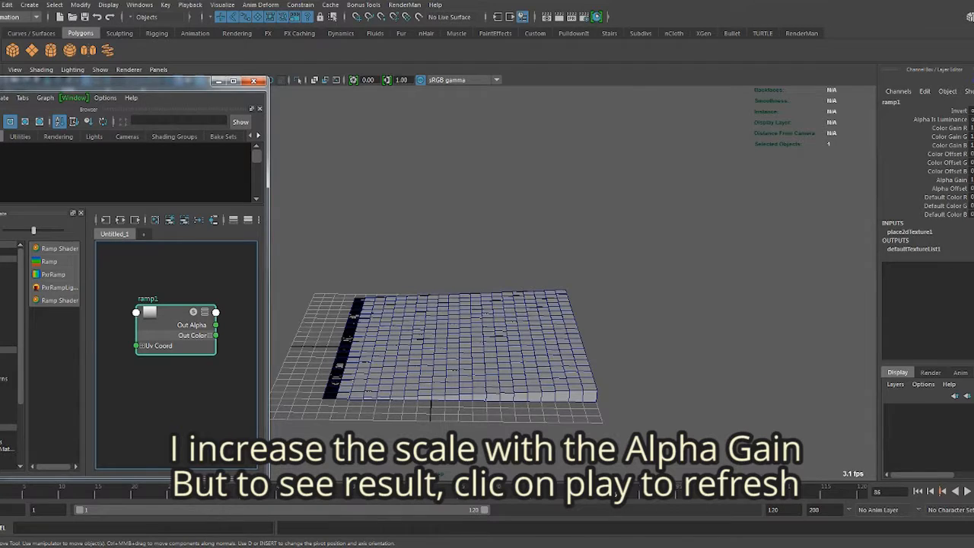
key("ctrl+a")
scroll(812, 304, "down", 3)
left_click_drag(889, 342, 837, 346)
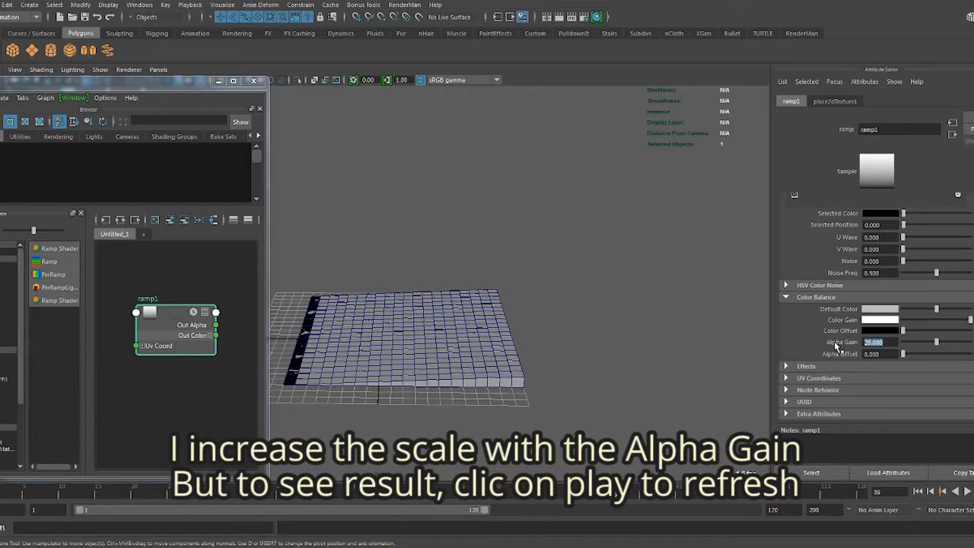
left_click_drag(433, 313, 523, 433, "alt")
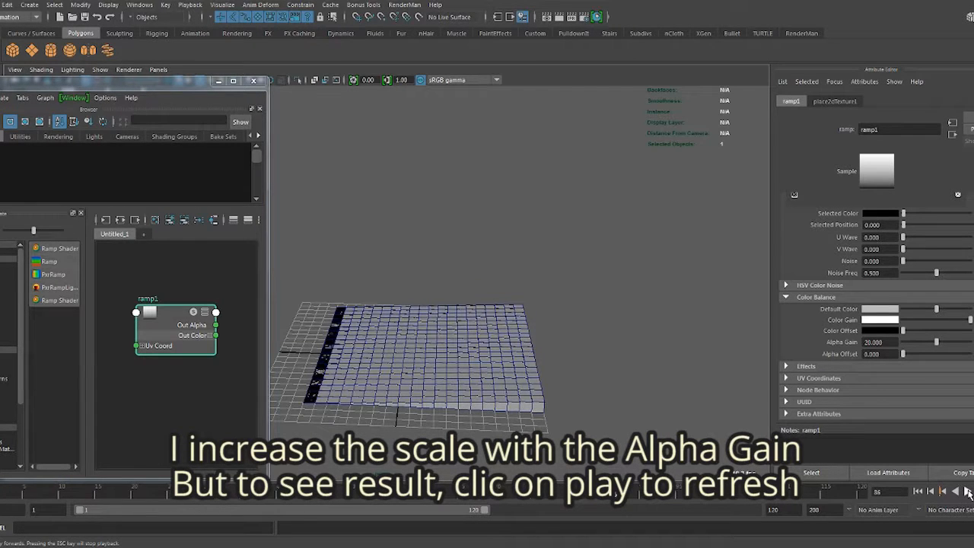
left_click(968, 492)
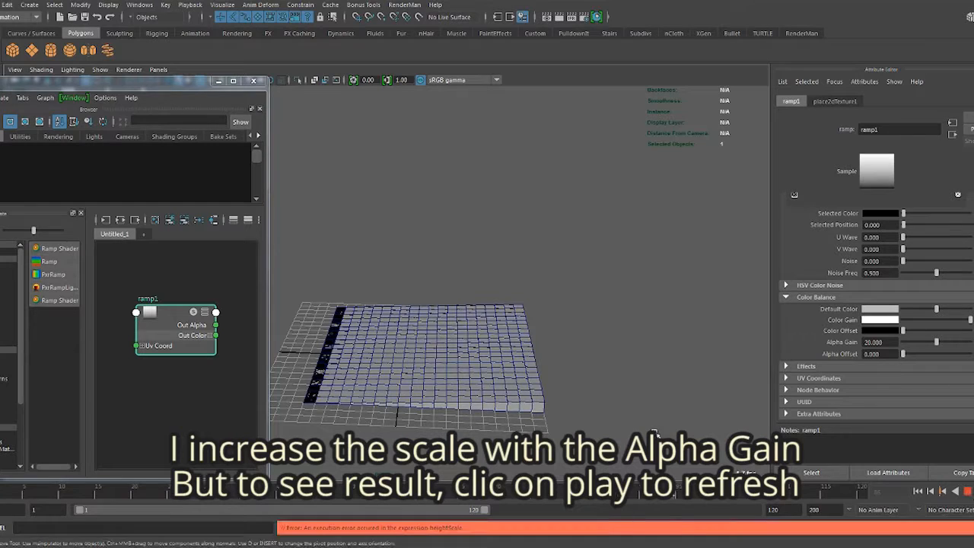
left_click(967, 492)
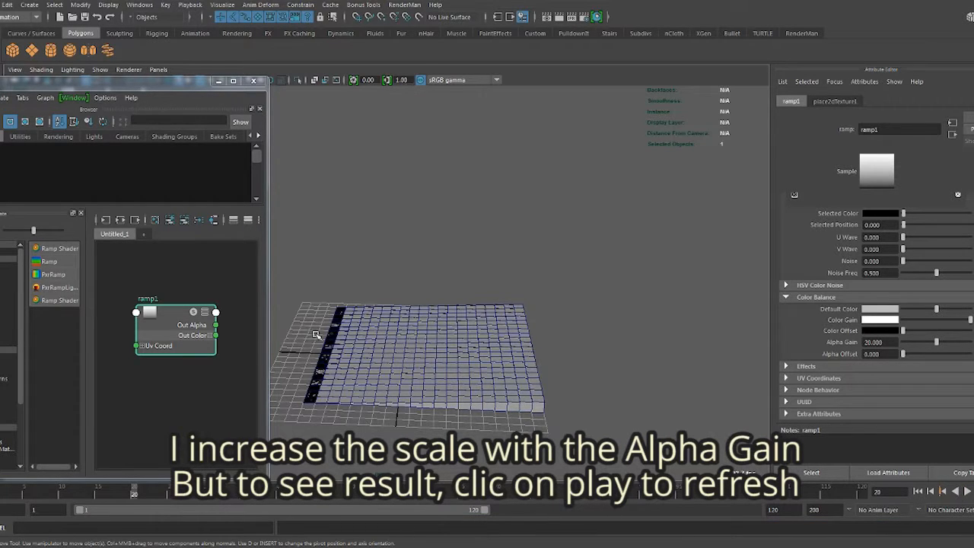
- Reopen the heightScale expression, remove the underscore after pCube, apply the edit, and close the Expression Editor
left_click(165, 4)
mouse_move(139, 4)
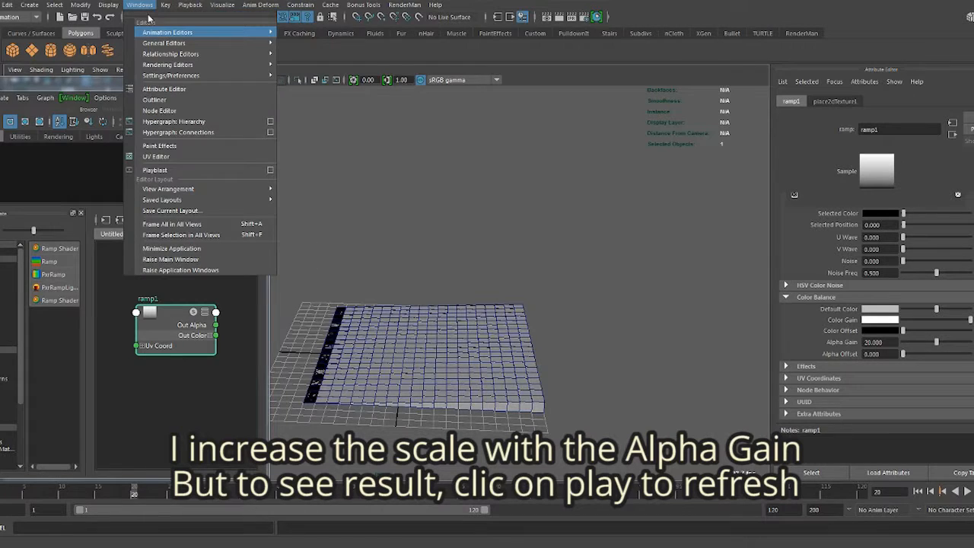
mouse_move(229, 32)
left_click(314, 109)
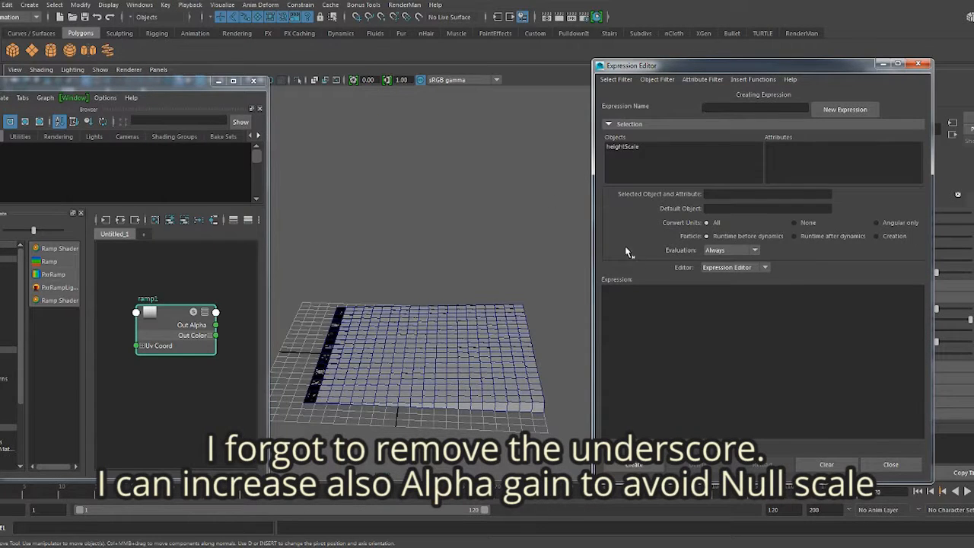
left_click(630, 147)
left_click(668, 397)
key("BackSpace")
left_click(635, 463)
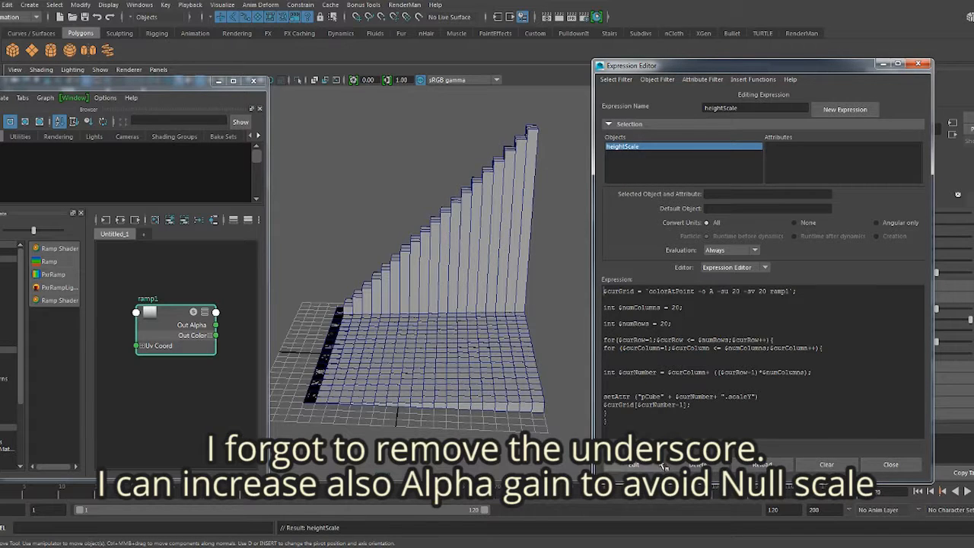
left_click(890, 464)
- Set ramp1's Alpha Offset to 1 and play the timeline to refresh the cube heights, then stop playback
left_click(966, 493)
left_click(966, 494)
left_click_drag(464, 396, 618, 396, "alt")
left_click_drag(499, 282, 472, 303, "alt")
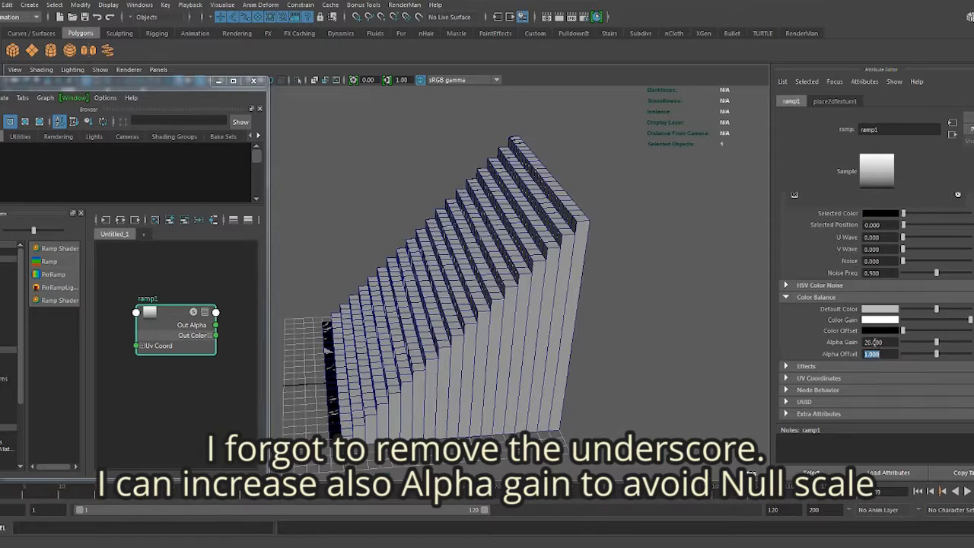
left_click(967, 491)
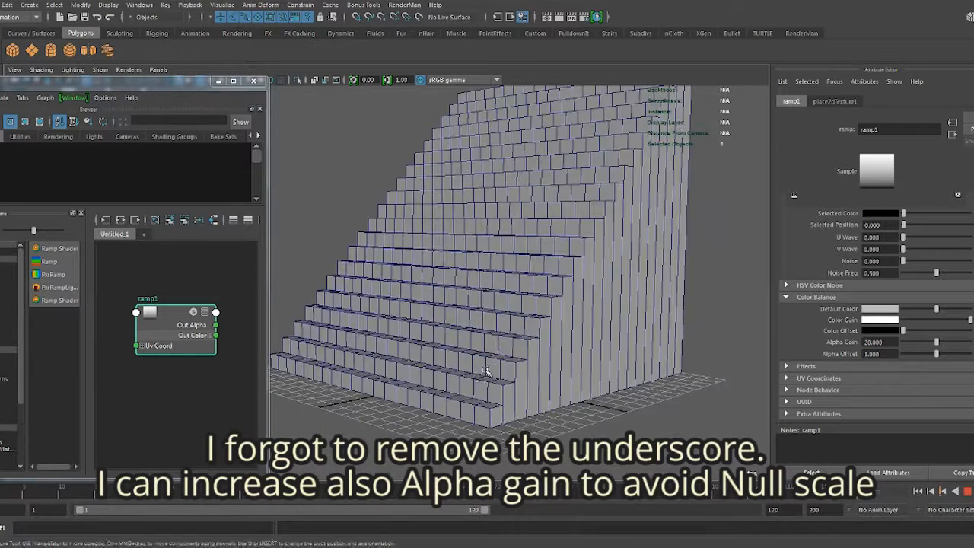
key("Escape")
scroll(660, 415, "down", 3)
left_click_drag(660, 416, 524, 392, "alt")
scroll(511, 387, "up", 2)
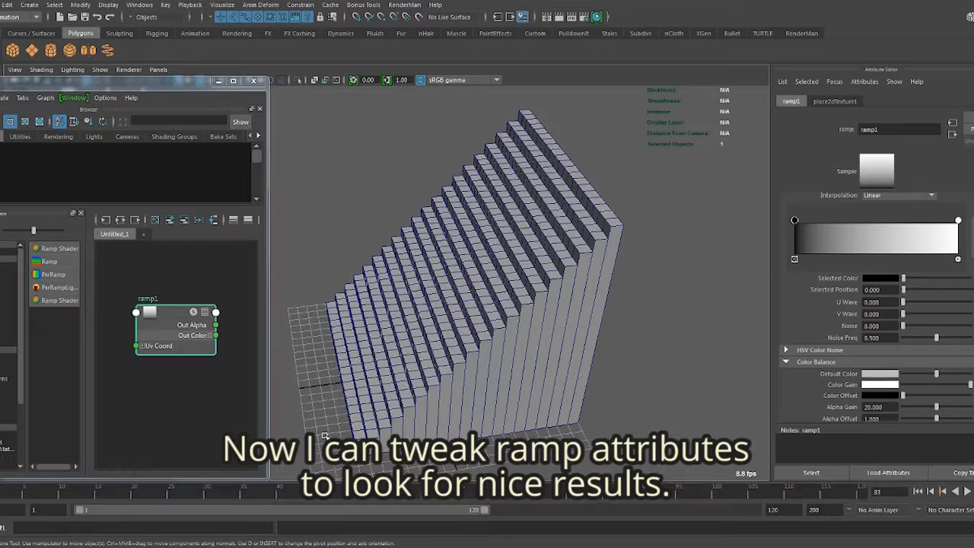
- Try out ramp1's Noise value and the position of its black color handle during timeline playback
key("alt+v")
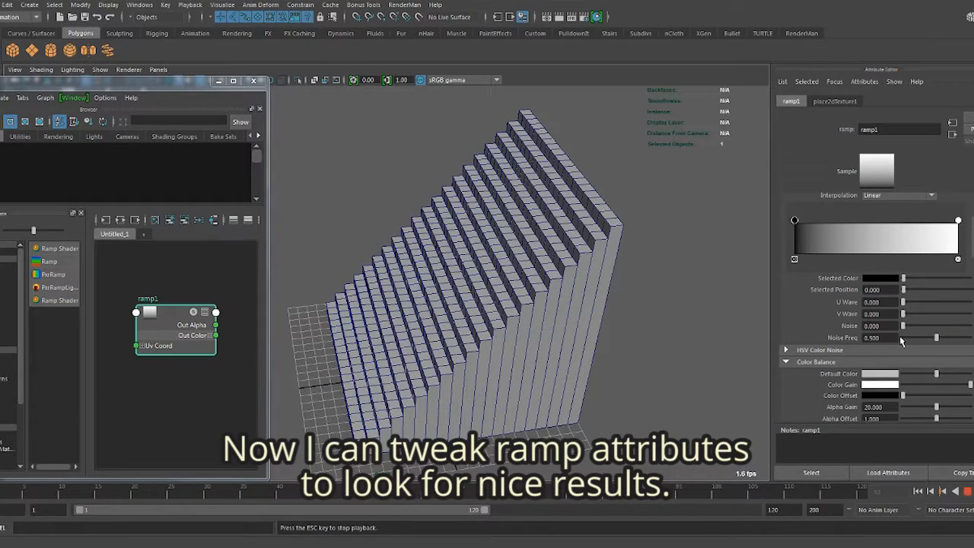
left_click_drag(910, 327, 896, 310)
mouse_move(795, 220)
left_mouse_down()
mouse_move(838, 221)
mouse_move(775, 224)
left_mouse_up()
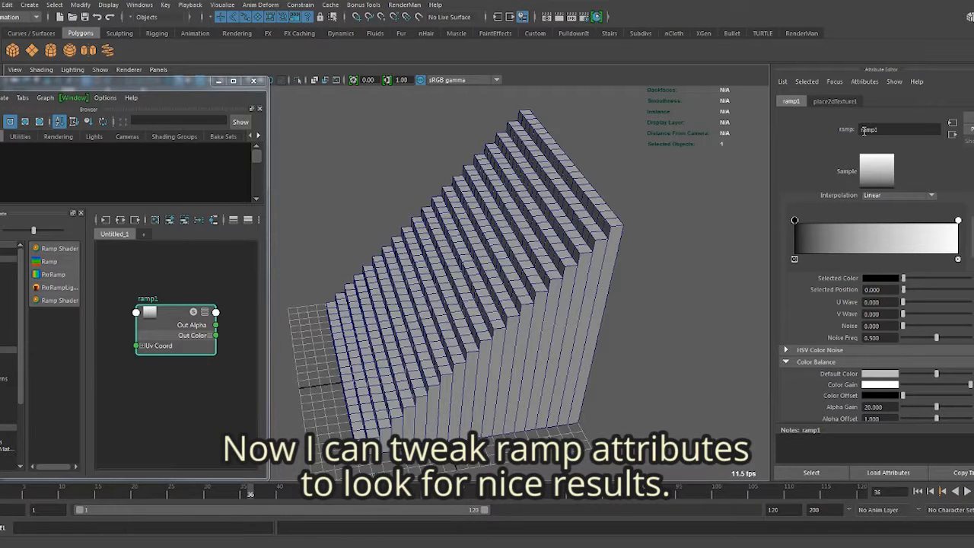
scroll(848, 290, "up", 1)
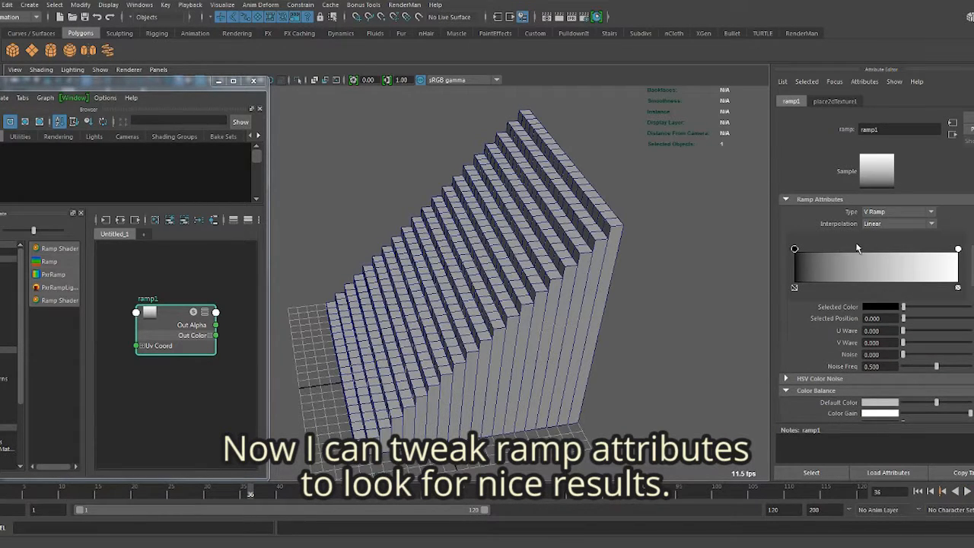
scroll(856, 345, "down", 3)
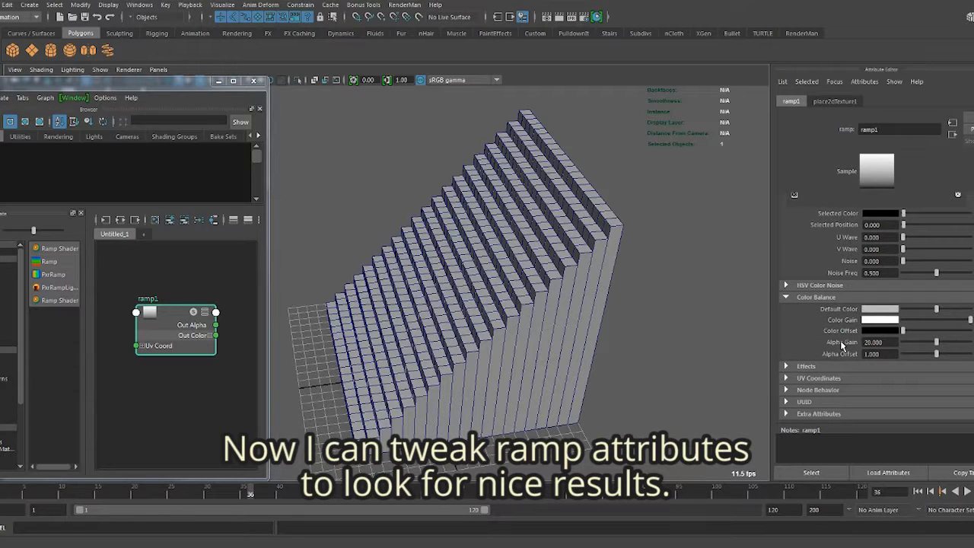
scroll(842, 346, "up", 2)
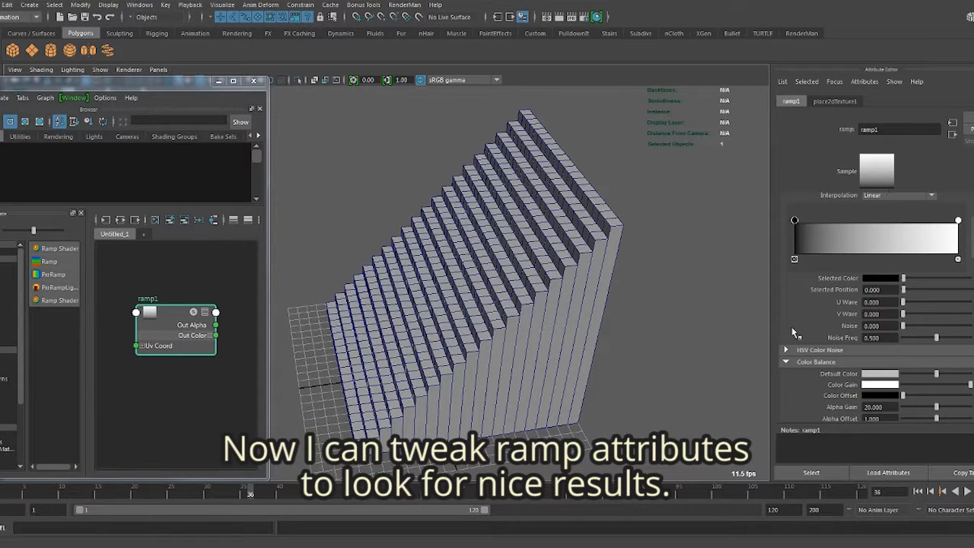
- Start timeline playback and set both Repeat UV values of place2dTexture1 to 0.4
left_click(967, 491)
left_click(831, 104)
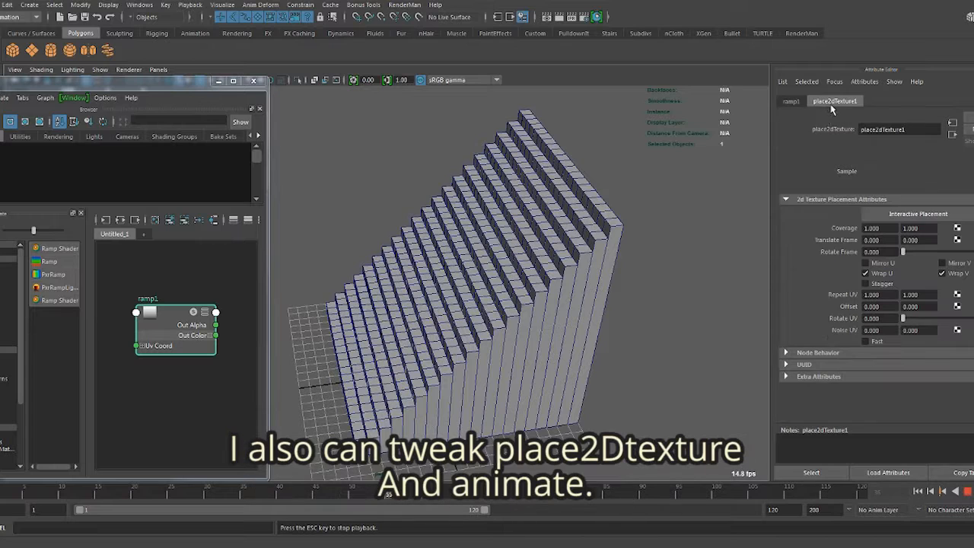
left_click(892, 294)
type("0.4")
key("Tab")
key("Return")
left_click_drag(604, 309, 544, 282, "alt")
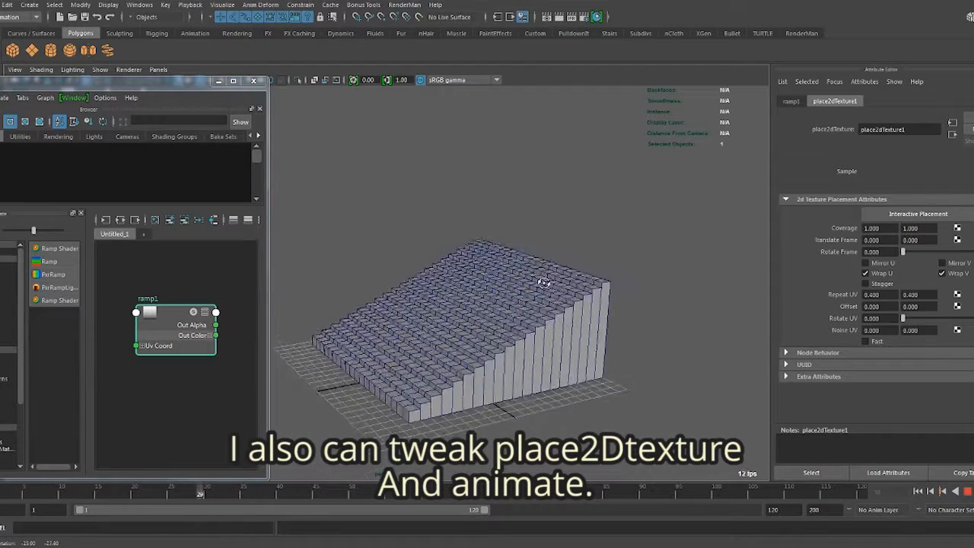
- Raise ramp1's Noise to about 0.236 while the timeline plays
left_click(792, 101)
left_click_drag(908, 327, 920, 328)
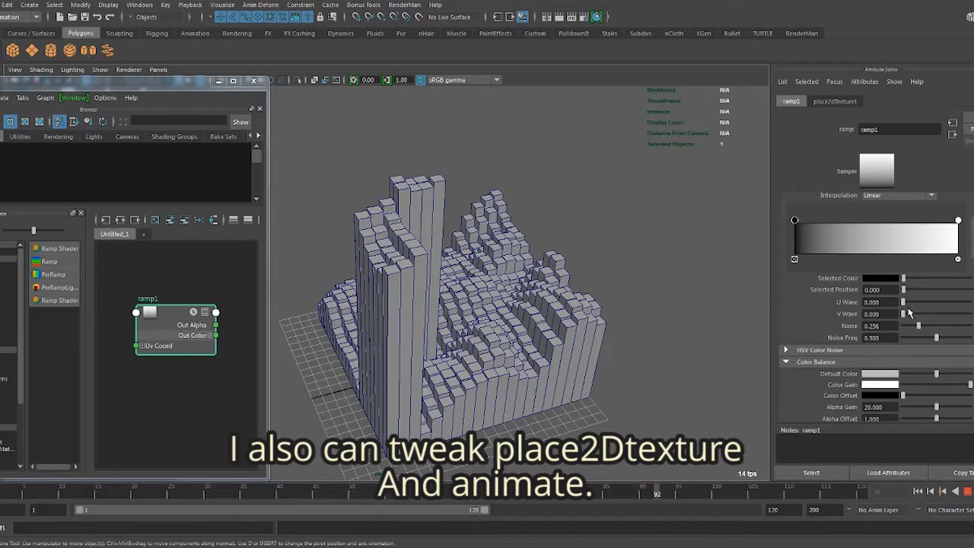
- Change ramp1's Type to Tartan Ramp while the timeline plays
scroll(855, 287, "up", 1)
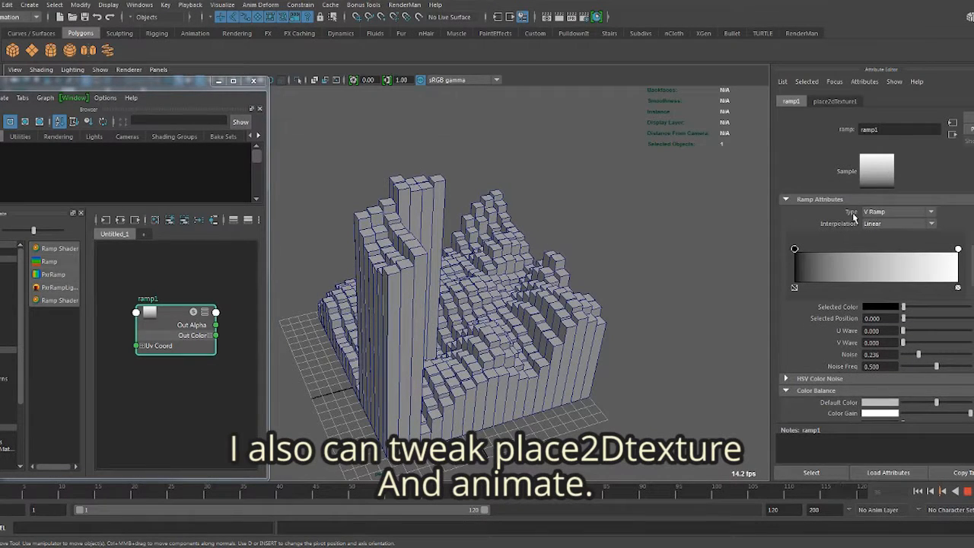
left_click(880, 212)
left_click(880, 310)
left_click_drag(564, 290, 592, 298, "alt")
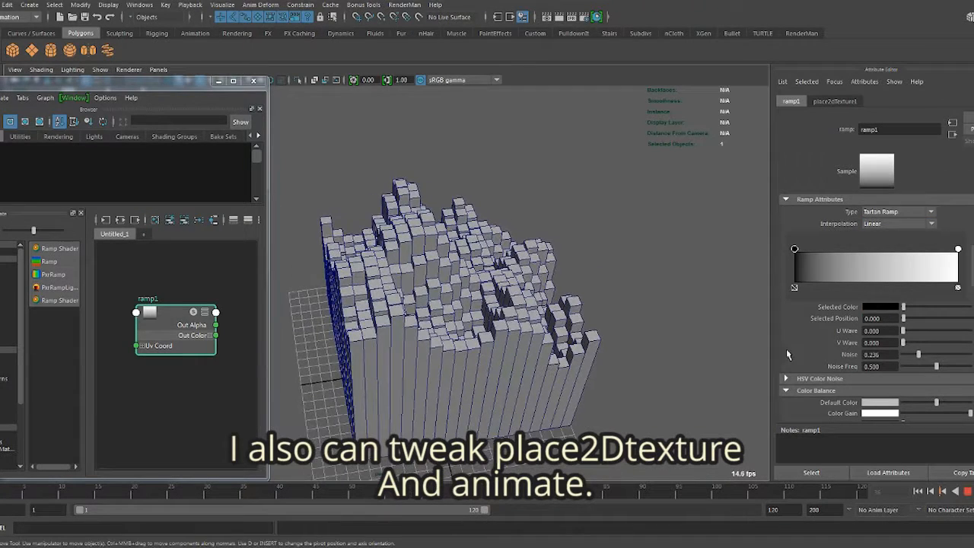
- Set ramp1's Alpha Gain to 10, Noise to about 0.252 and Noise Freq to about 0.317 during playback
scroll(880, 370, "down", 2)
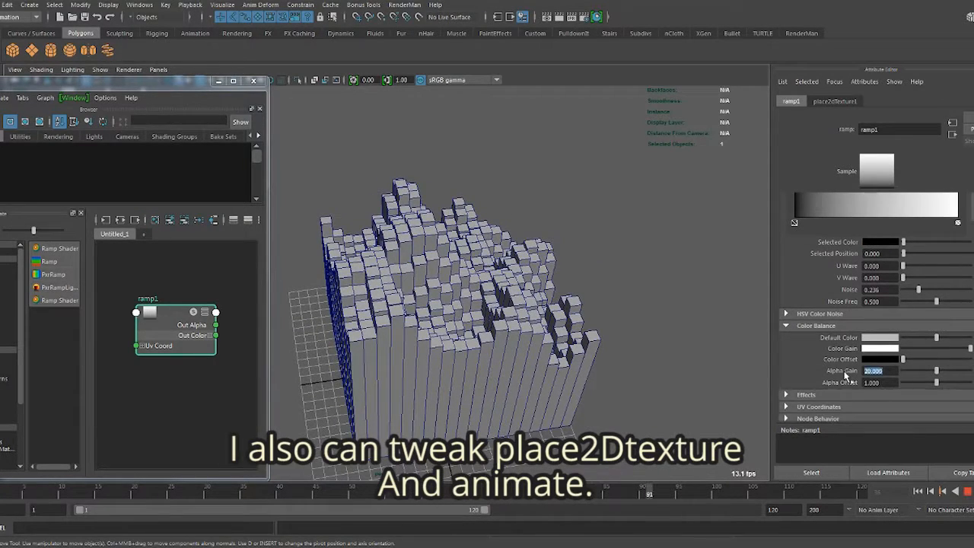
type("10")
key("Return")
left_click_drag(920, 291, 924, 303)
left_click_drag(504, 290, 653, 243, "alt")
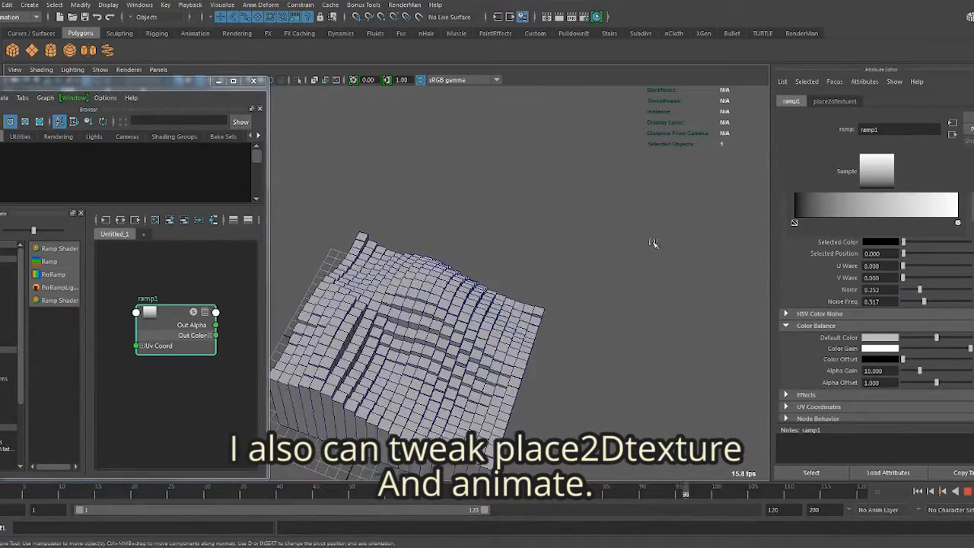
- Stop playback and key place2dTexture1's Offset values at 0 on frame 1
left_click(834, 101)
left_click_drag(699, 188, 567, 236, "alt")
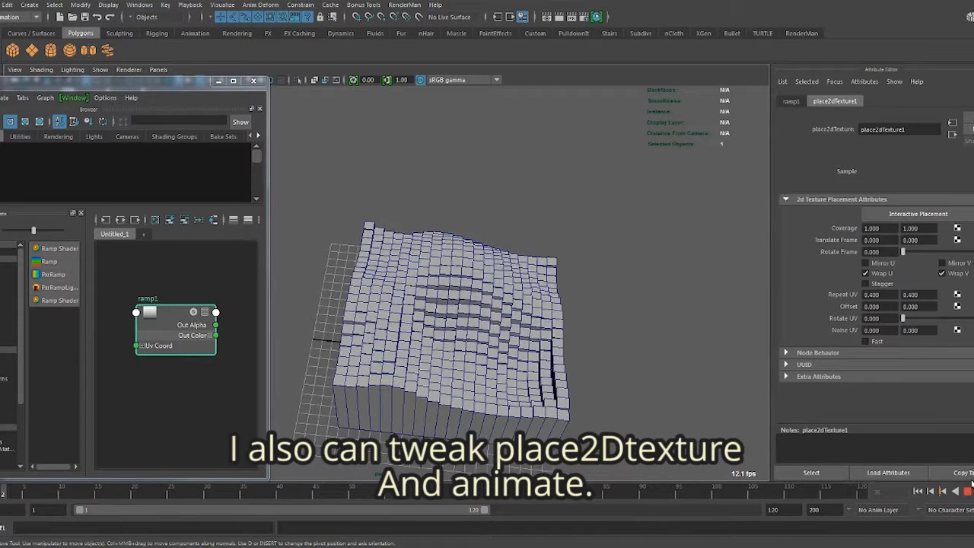
left_click(966, 491)
left_click(13, 495)
right_click(850, 308)
left_click(861, 324)
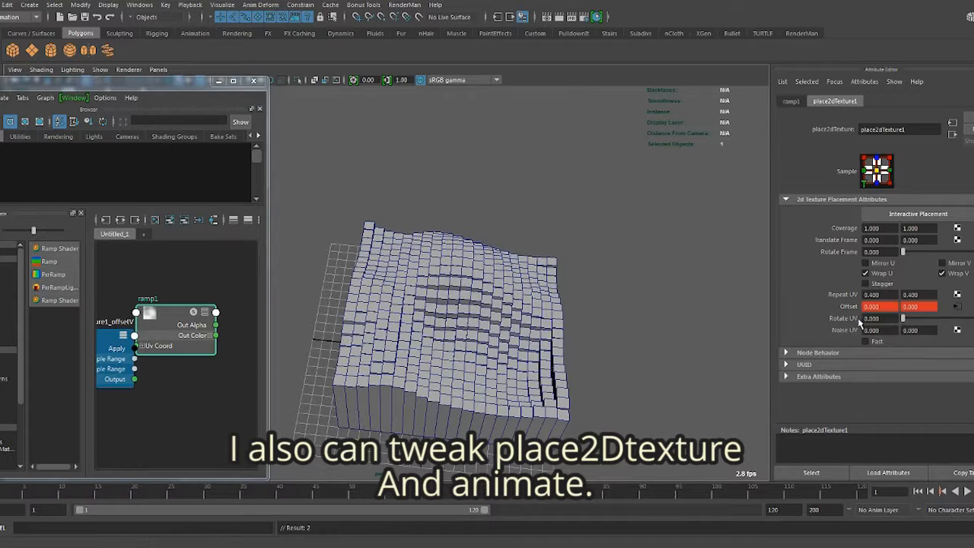
- Key place2dTexture1's Offset on frame 120 with the U value set to 2
left_click(854, 493)
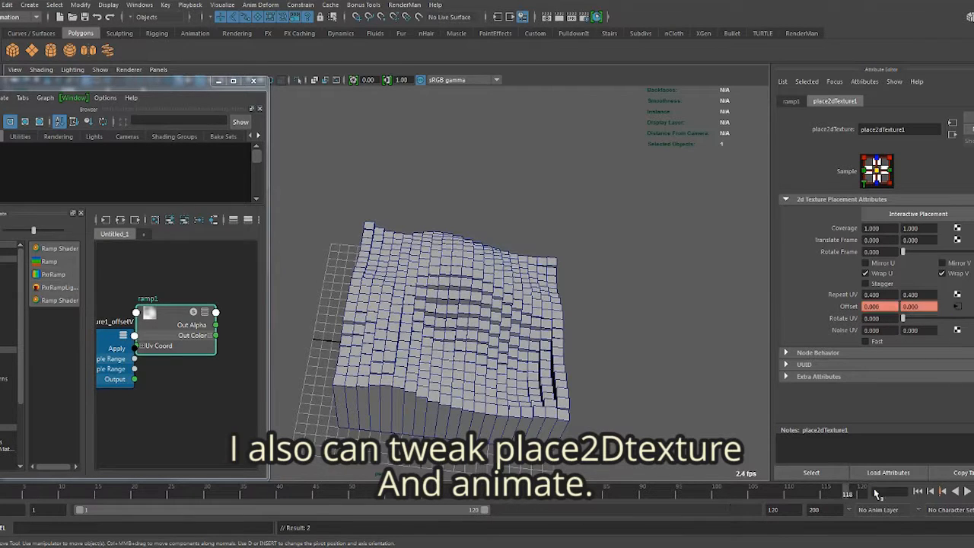
left_click(812, 473)
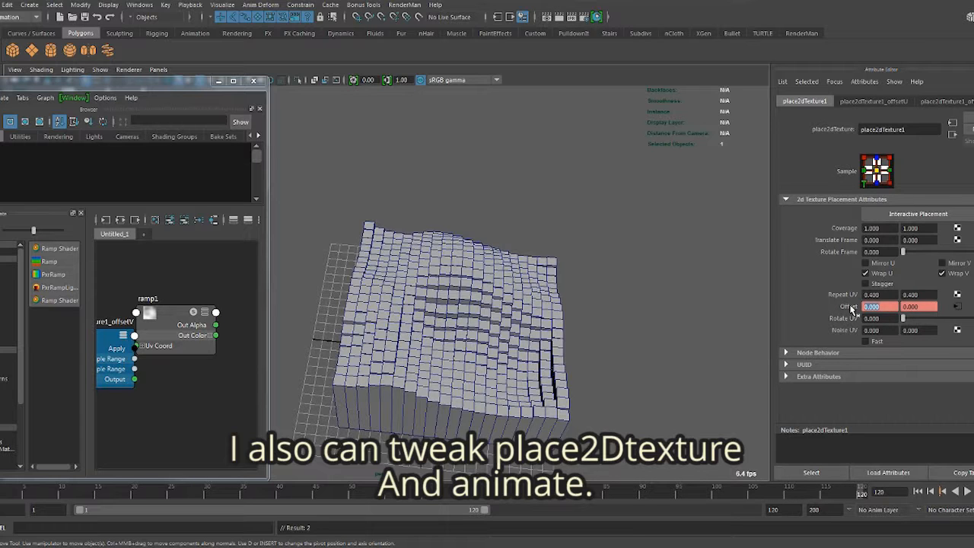
key("Return")
- Play the timeline to preview the cubes moving with the animated texture offset, and stop playback
left_click(967, 491)
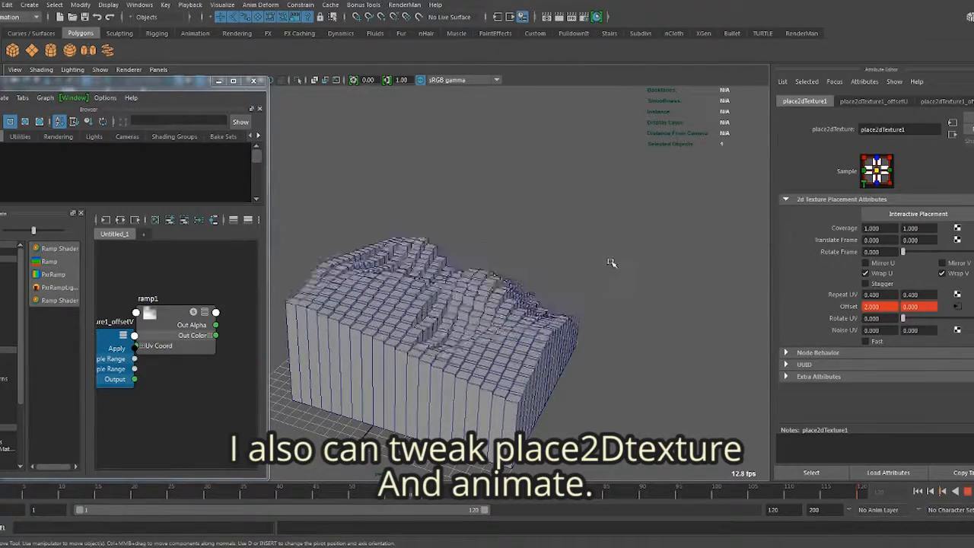
mouse_move(596, 261)
left_mouse_down("alt")
mouse_move(657, 281)
mouse_move(656, 299)
mouse_move(578, 264)
left_mouse_up("alt")
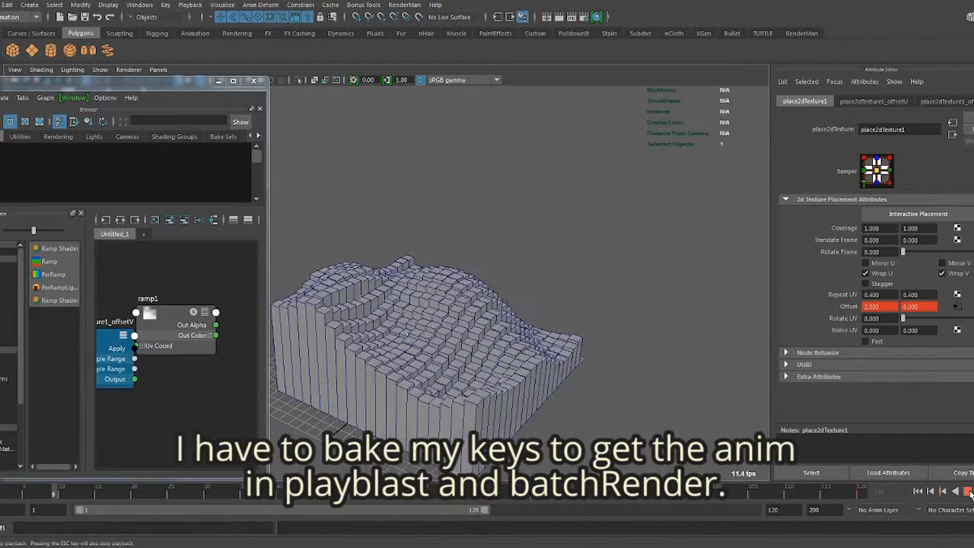
left_click(967, 491)
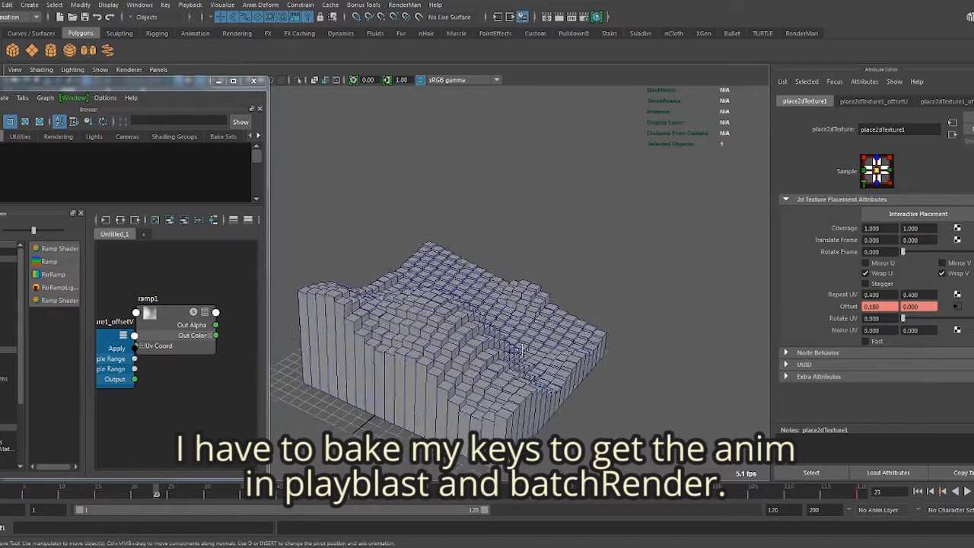
- Select all the cubes of the board and show where the Bake Simulation command for keys is found
left_click(436, 278)
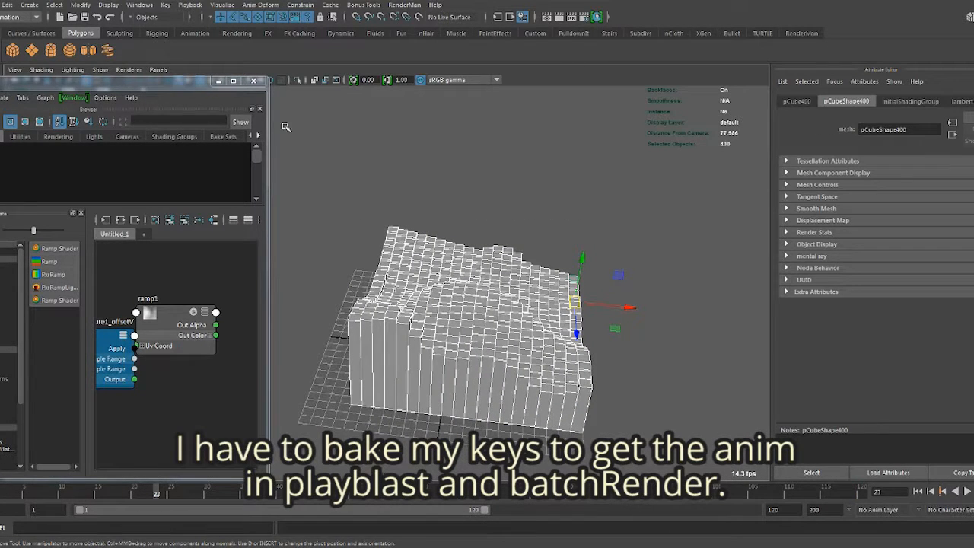
left_click(8, 5)
mouse_move(58, 104)
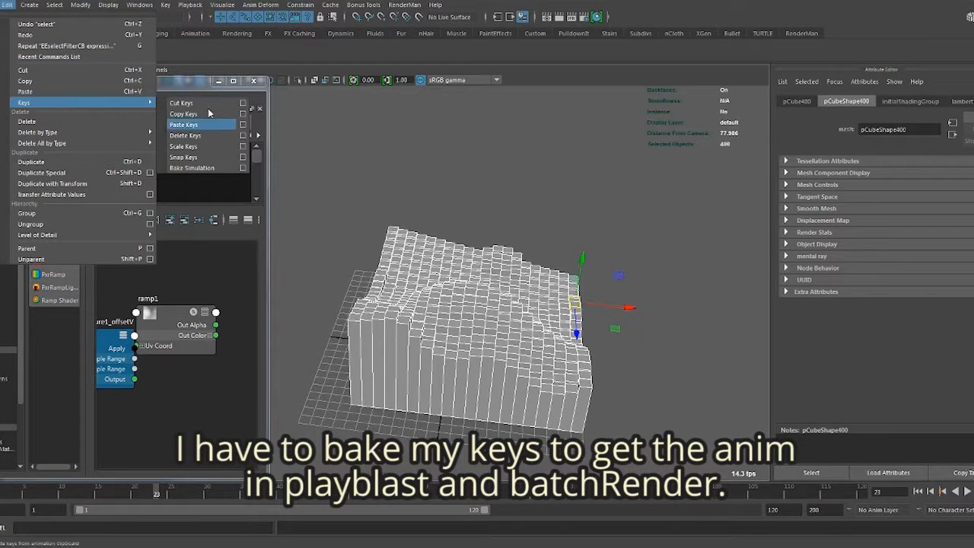
left_click(480, 188)
left_click(548, 216)
mouse_move(403, 190)
left_mouse_down("alt")
mouse_move(515, 220)
mouse_move(389, 189)
left_mouse_up("alt")
left_click_drag(320, 194, 527, 417)
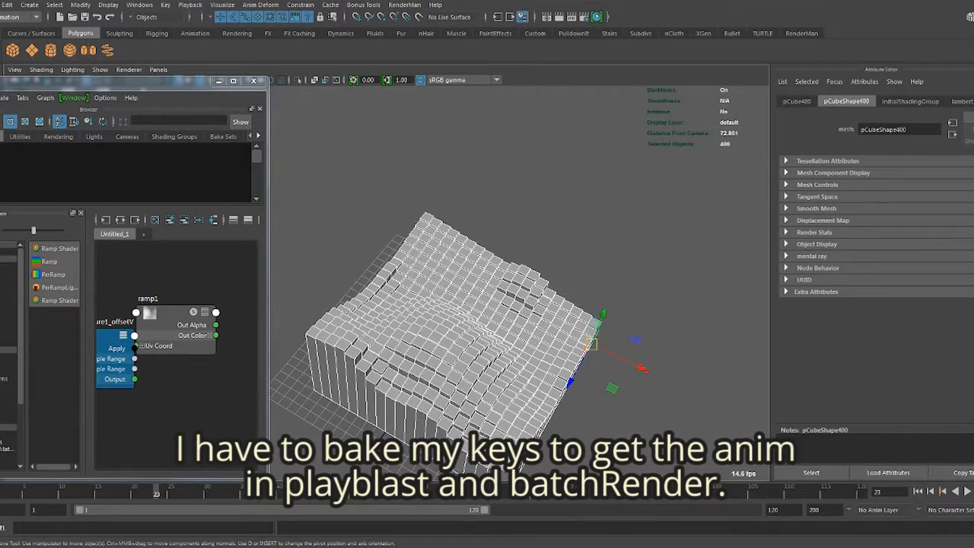
- Play the animation briefly with all the cubes selected, and stop it
left_click_drag(608, 287, 647, 284, "alt")
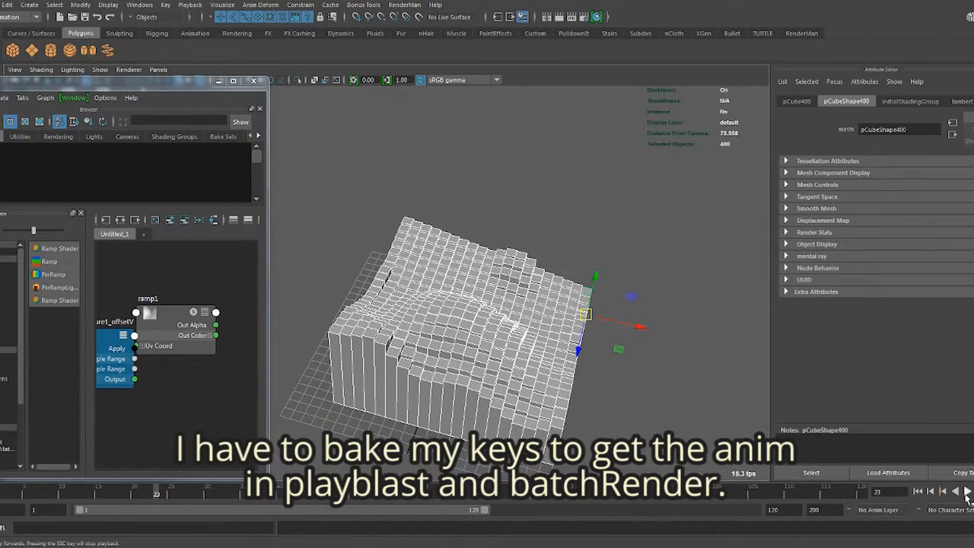
left_click(967, 493)
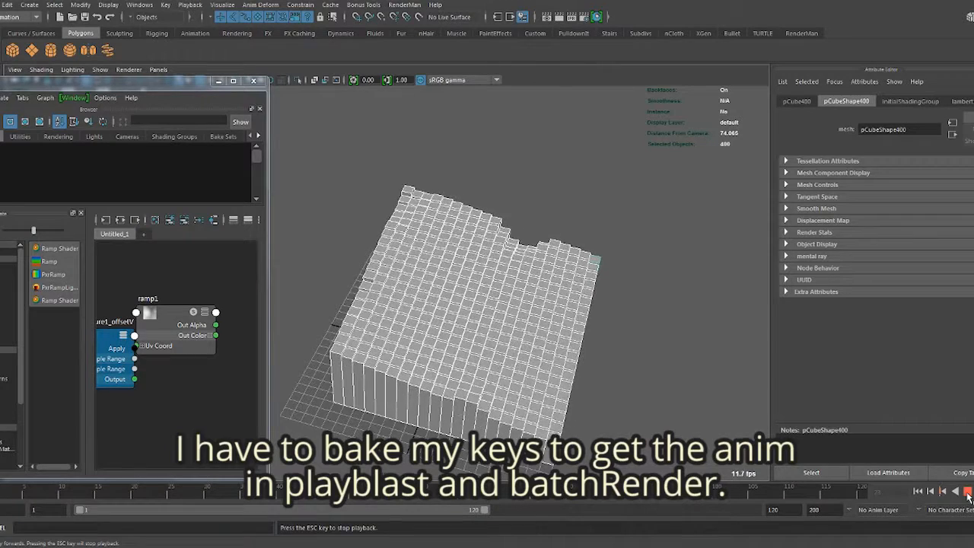
left_click(968, 493)
left_click(165, 510)
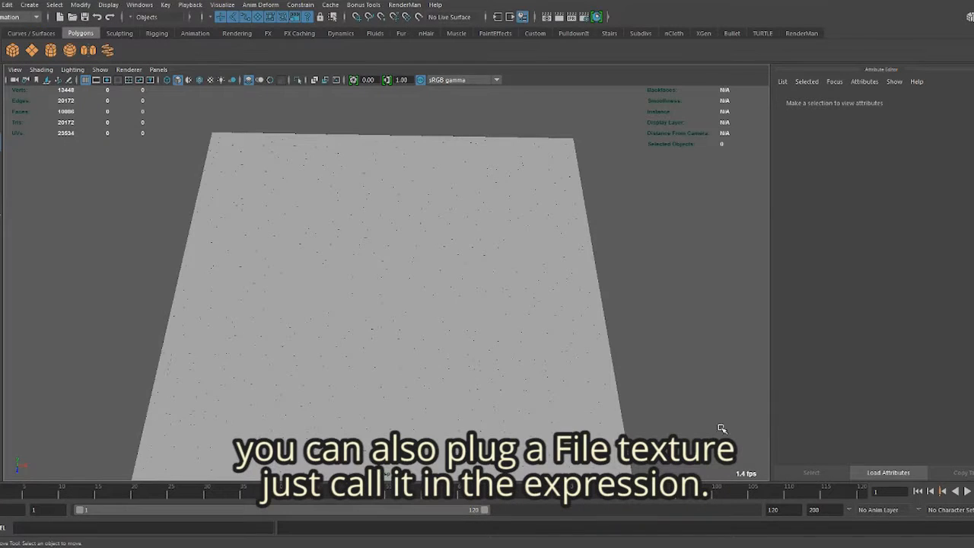
- Select the Face_displace.PNG file texture node and examine its Color Balance attributes, including the animated Alpha Gain
left_click(150, 408)
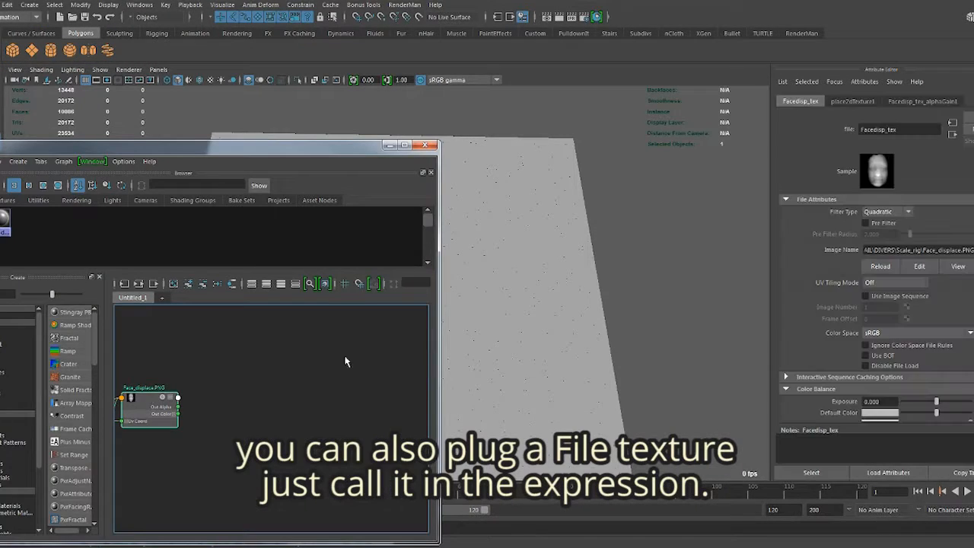
left_click(389, 145)
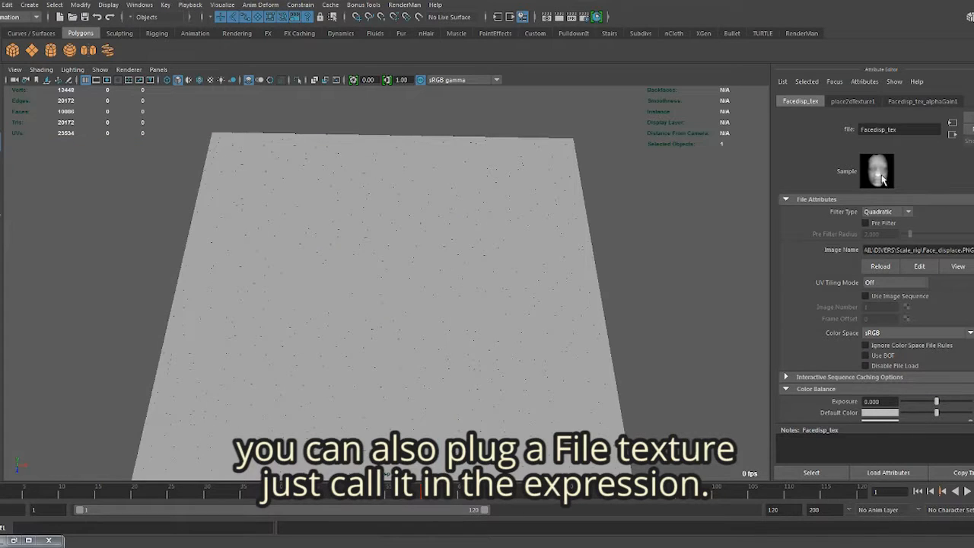
scroll(876, 244, "down", 3)
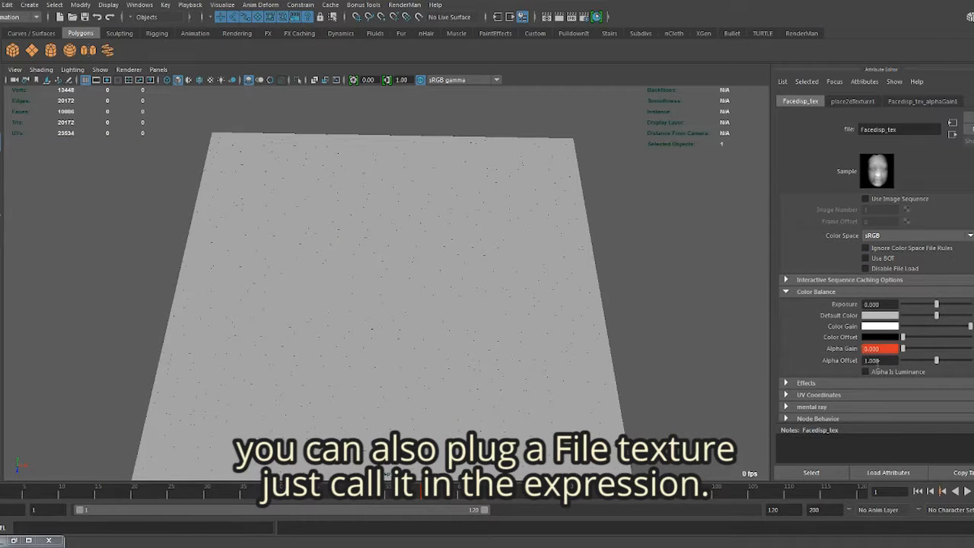
- Play the timeline to inspect the face relief formed by the cubes from several angles, and stop playback
key("alt+v")
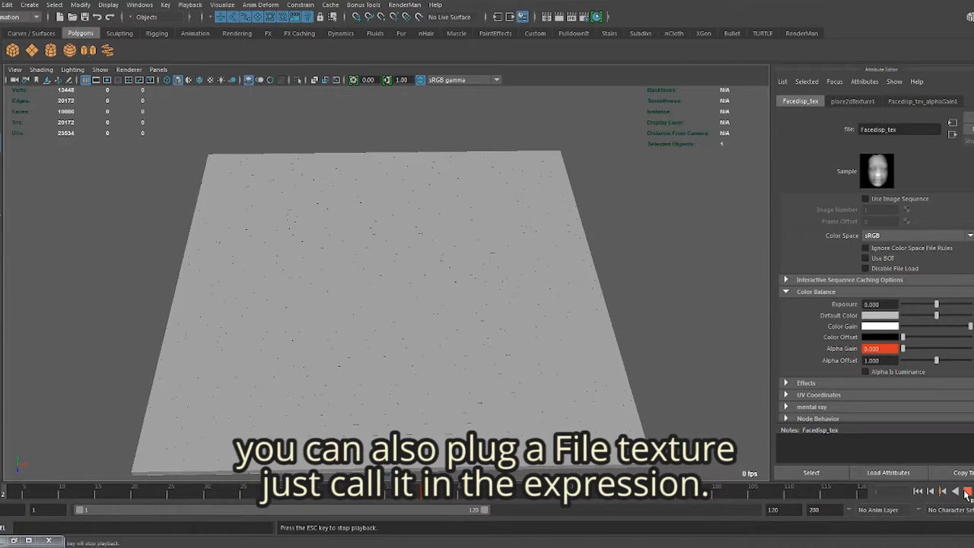
left_click_drag(392, 191, 359, 200, "alt")
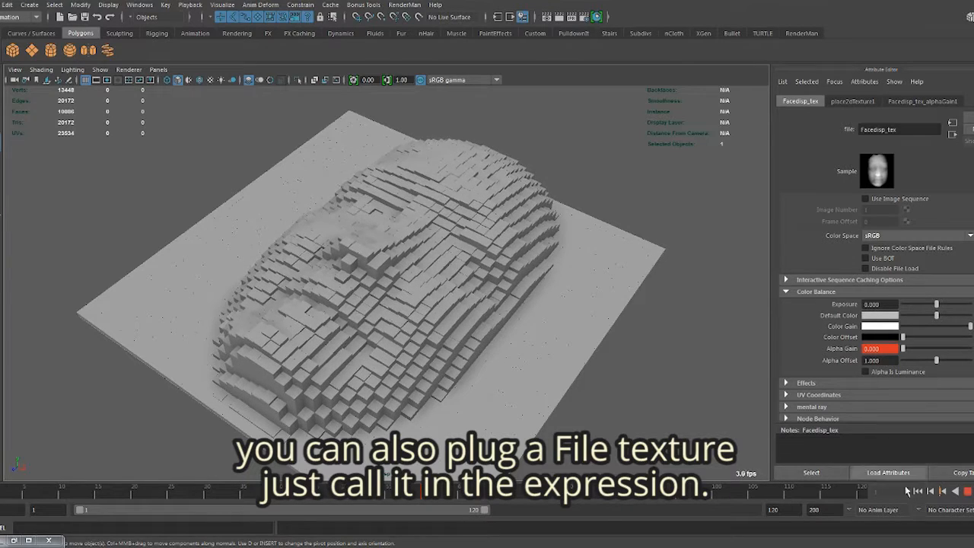
left_click(967, 492)
left_click_drag(426, 300, 396, 358, "alt")
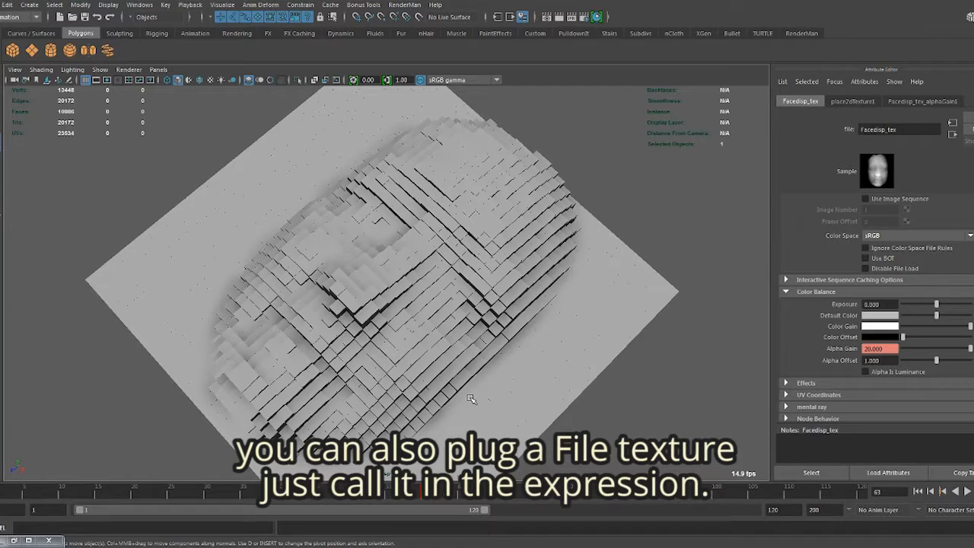